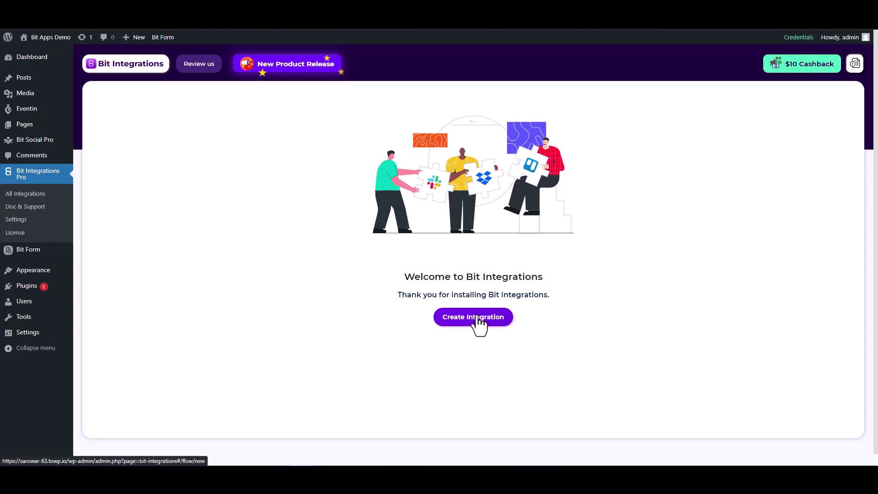
Create a new integration and choose Eventin as its trigger
click(476, 317)
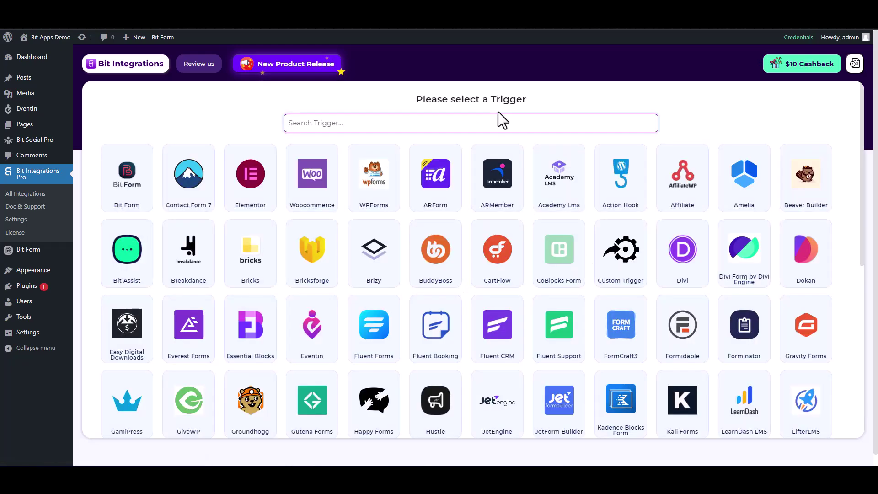
text(even)
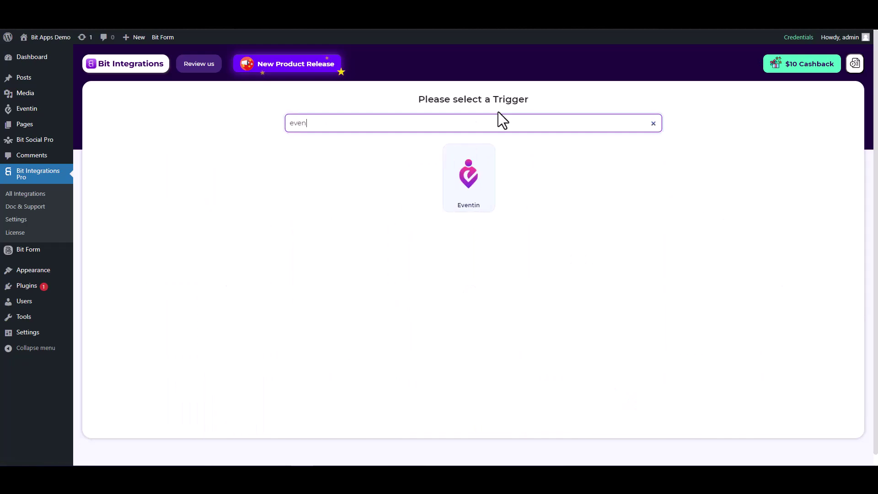
click(478, 188)
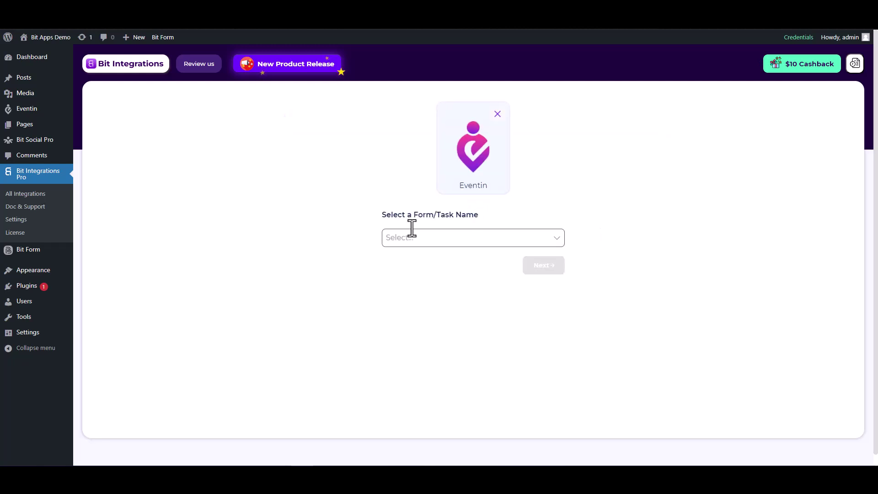
Set the Eventin trigger's form/task name to Event Created
click(442, 234)
click(440, 235)
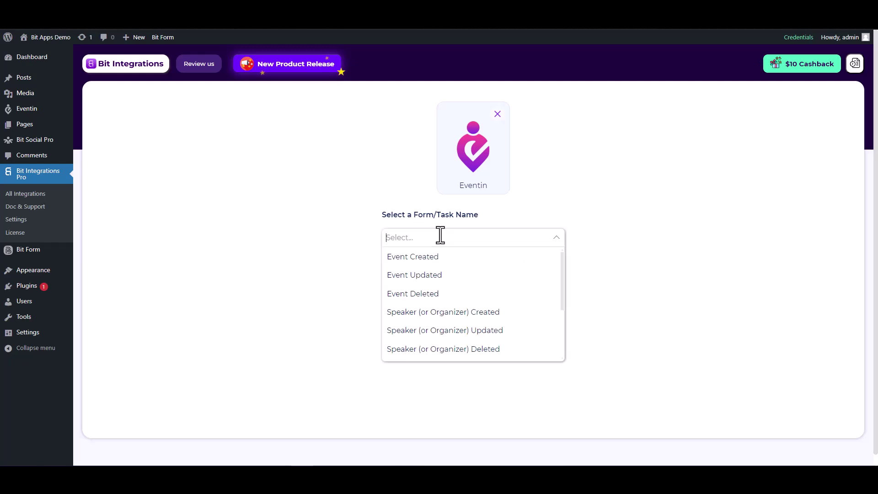
scroll(449, 284, down, 3)
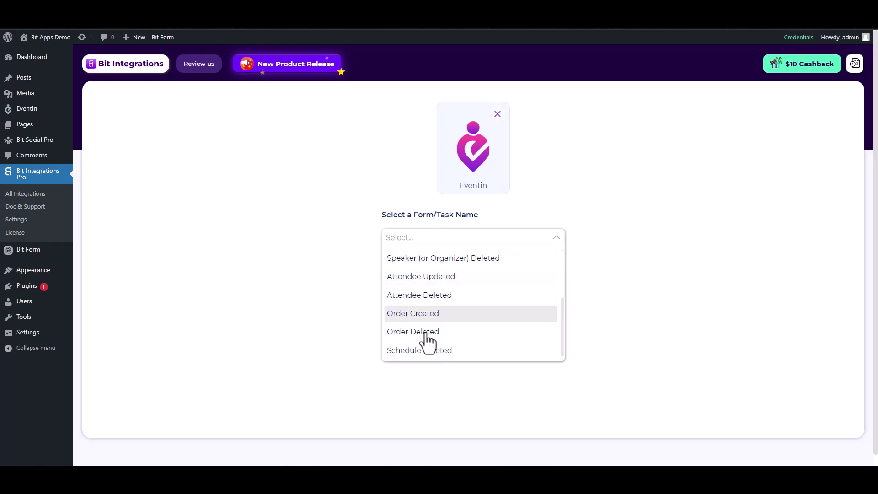
scroll(468, 273, up, 3)
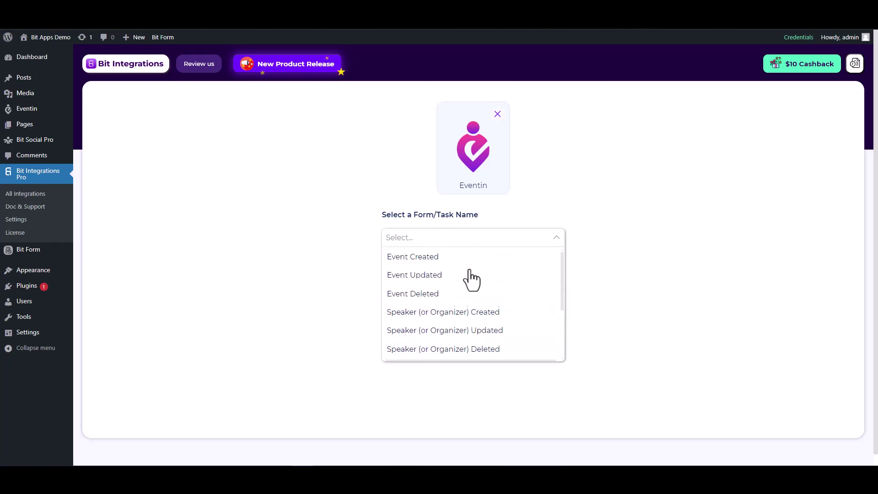
click(433, 259)
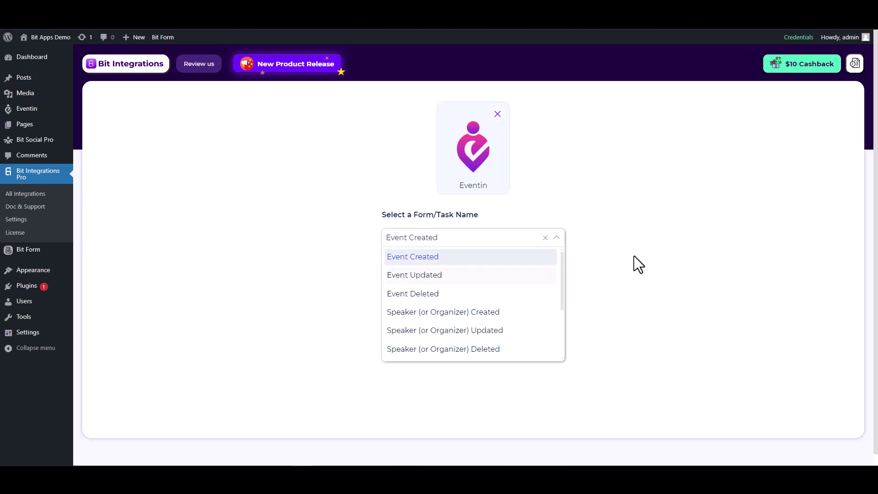
click(615, 221)
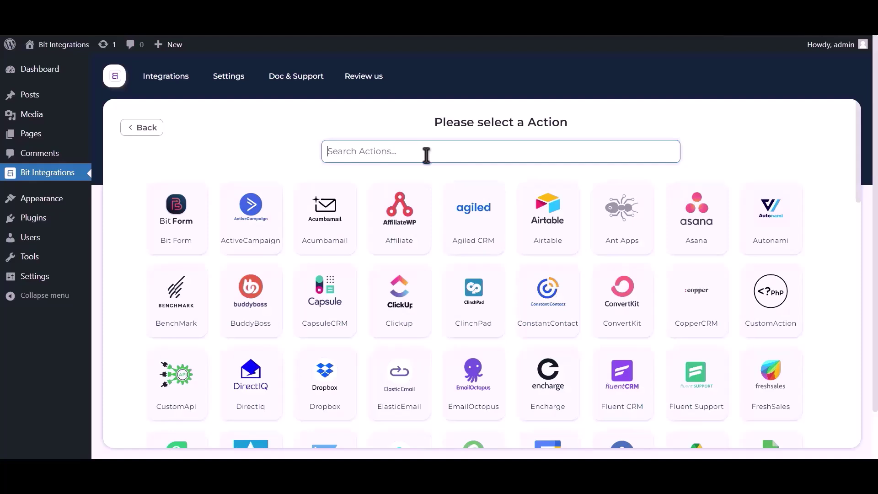
Choose Google Sheet as the integration's action and open the Google API Console linked in its settings
text(google sheet)
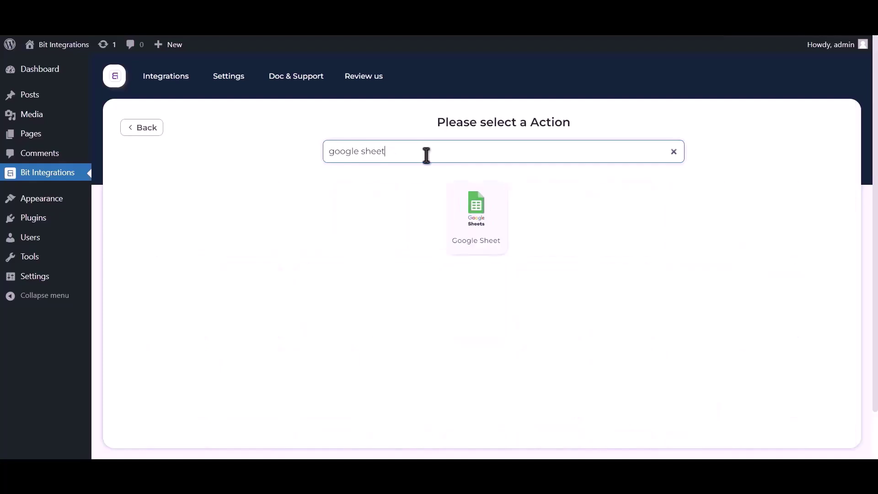
click(474, 221)
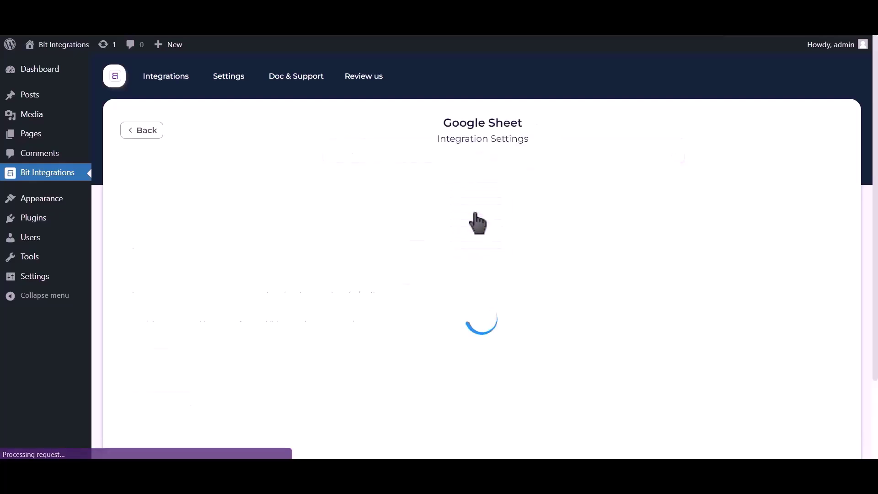
drag(127, 323, 306, 326)
click(306, 326)
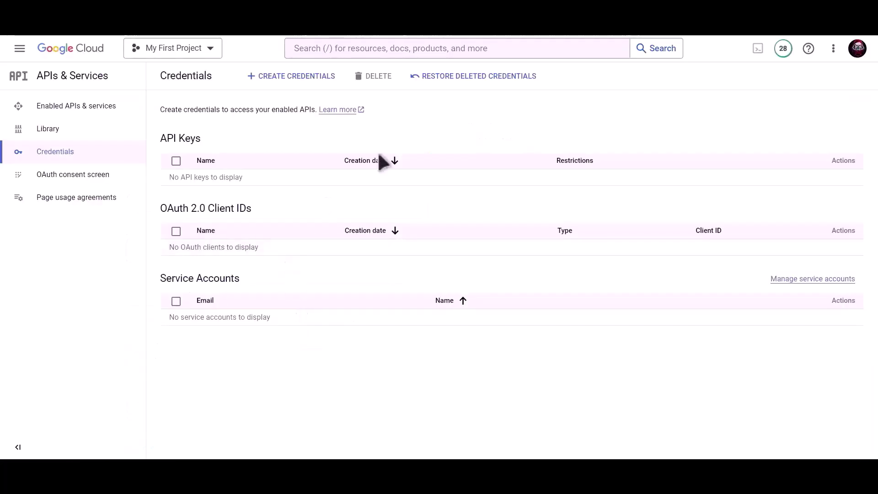
Find the Google Drive API in Google Cloud and enable it for My First Project
click(401, 80)
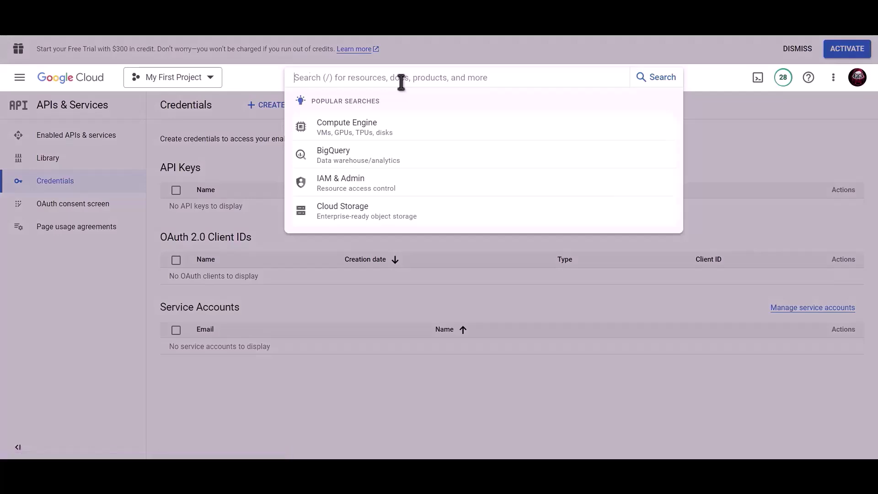
text(Google drive api)
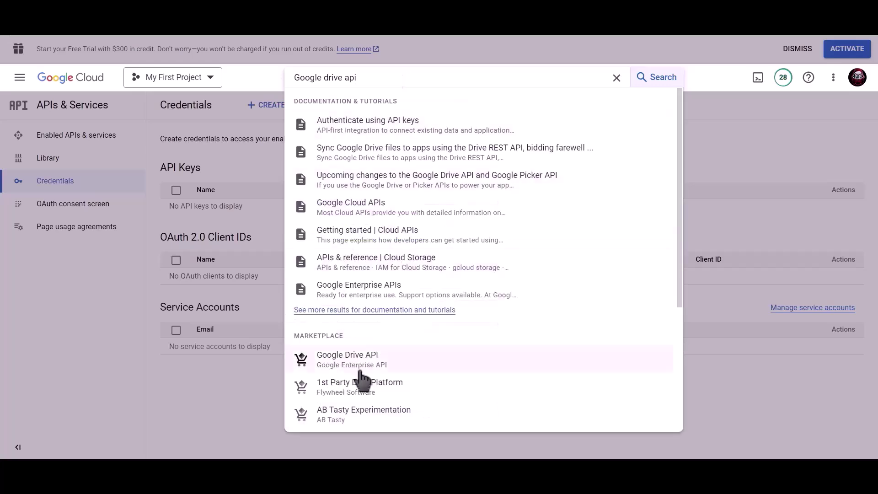
click(364, 361)
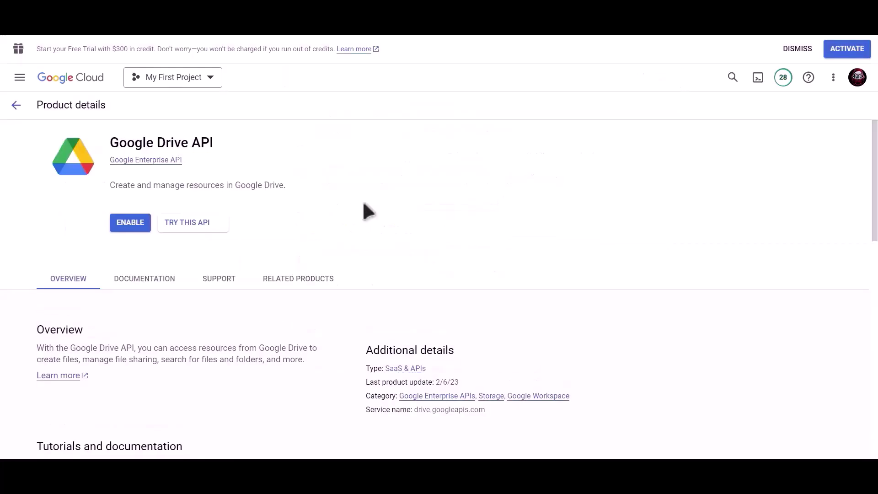
click(129, 224)
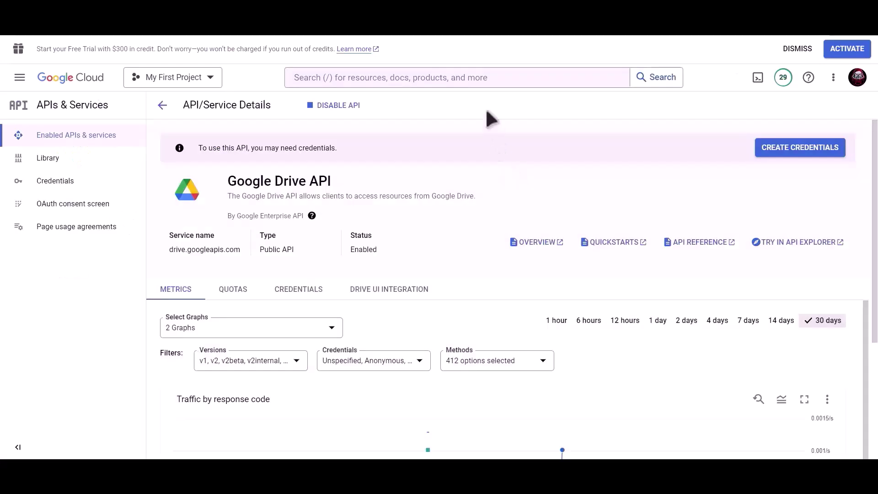
Find the Google Sheets API in Google Cloud and enable it for the same project
click(468, 78)
text(googl)
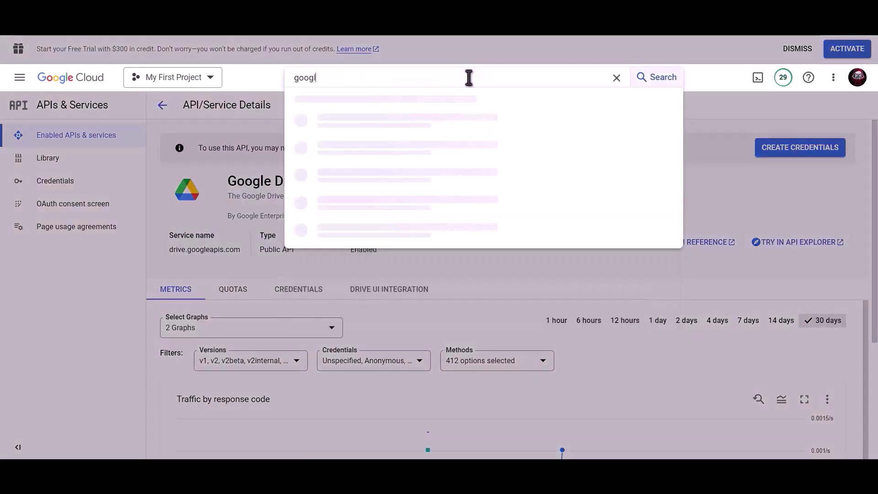
text(e sheet)
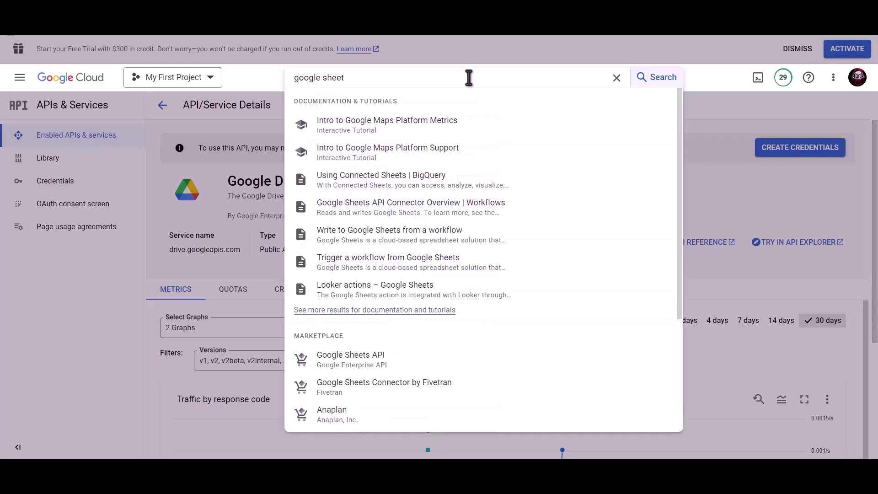
click(366, 360)
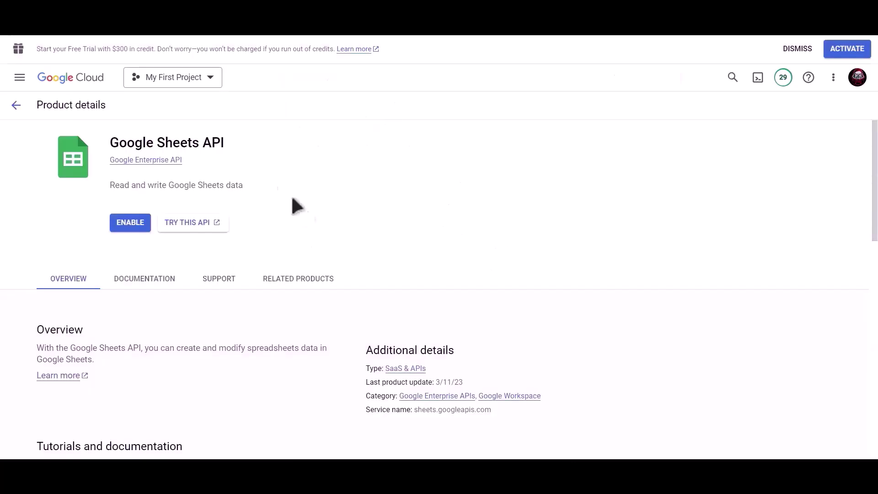
click(131, 229)
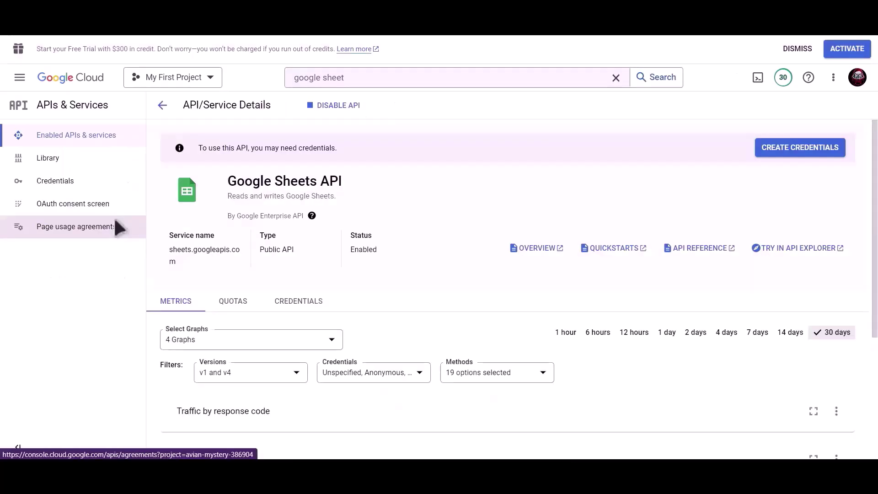
Start a new OAuth client ID credential with application type Web application and the name Bit Integrations
click(80, 187)
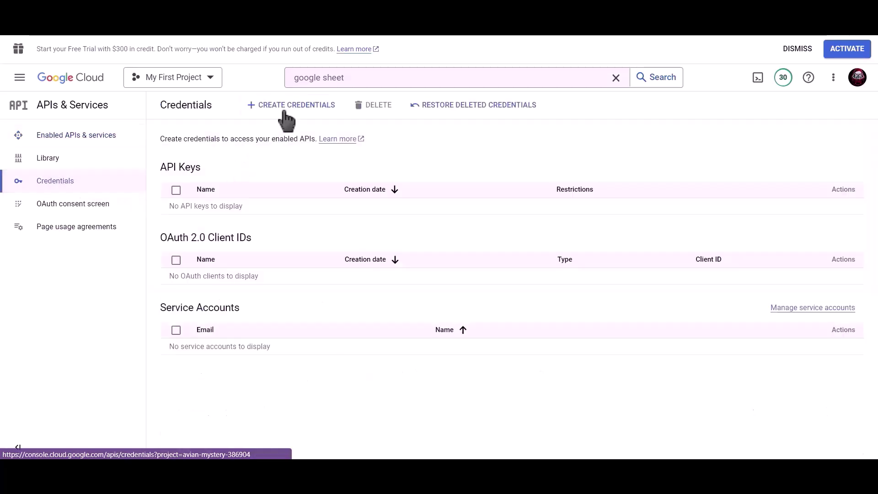
click(299, 111)
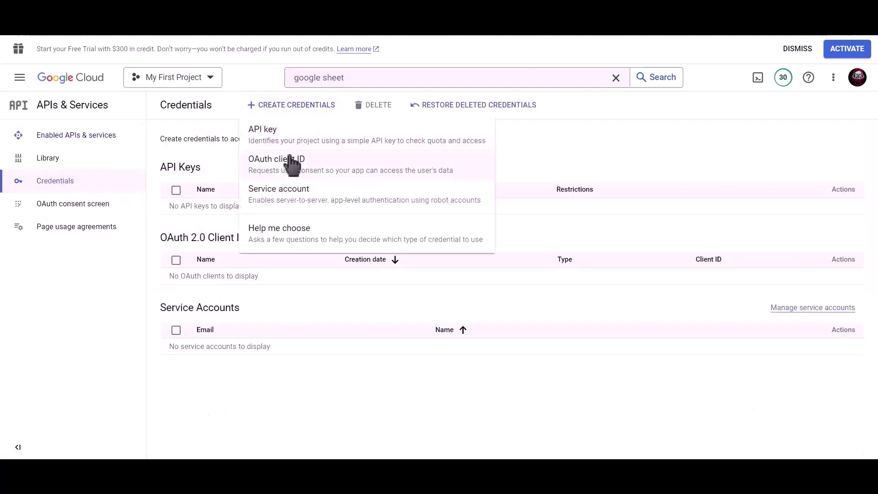
click(341, 173)
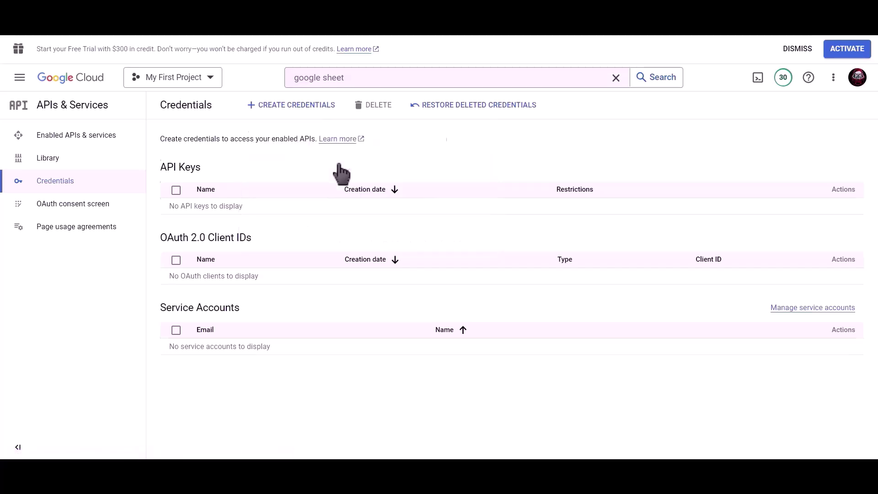
click(269, 190)
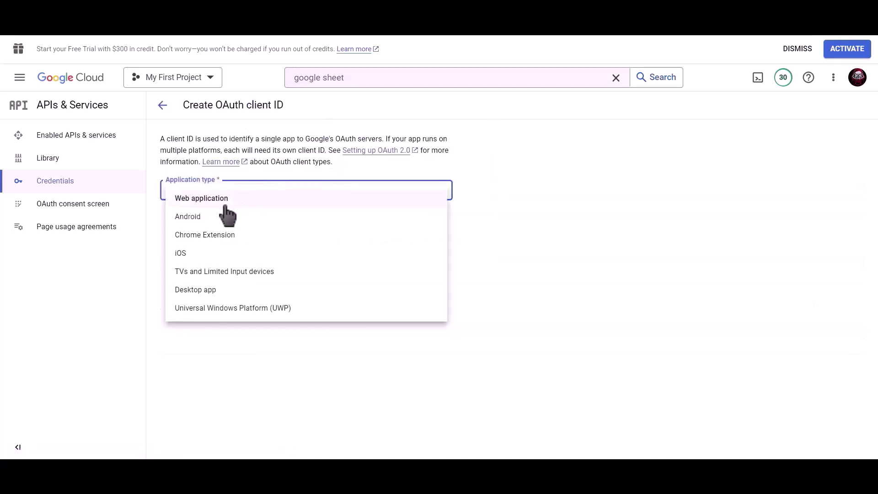
click(283, 199)
drag(262, 222, 162, 223)
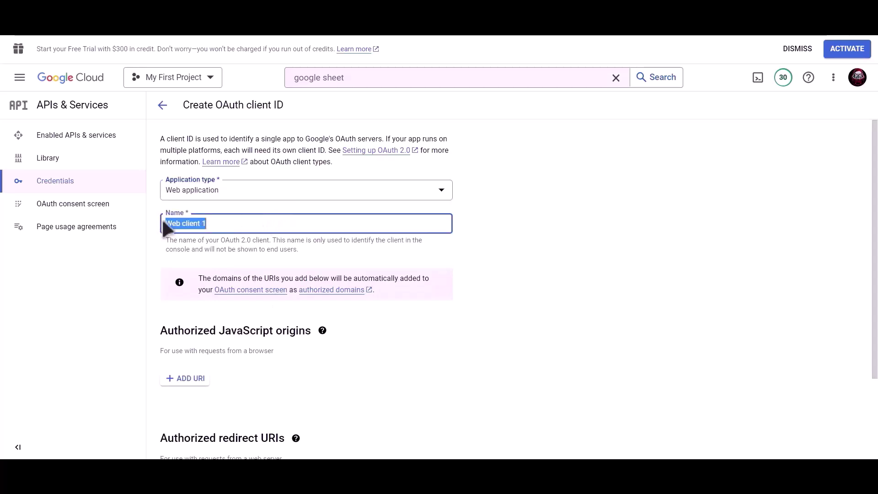
text(Bit Integrations)
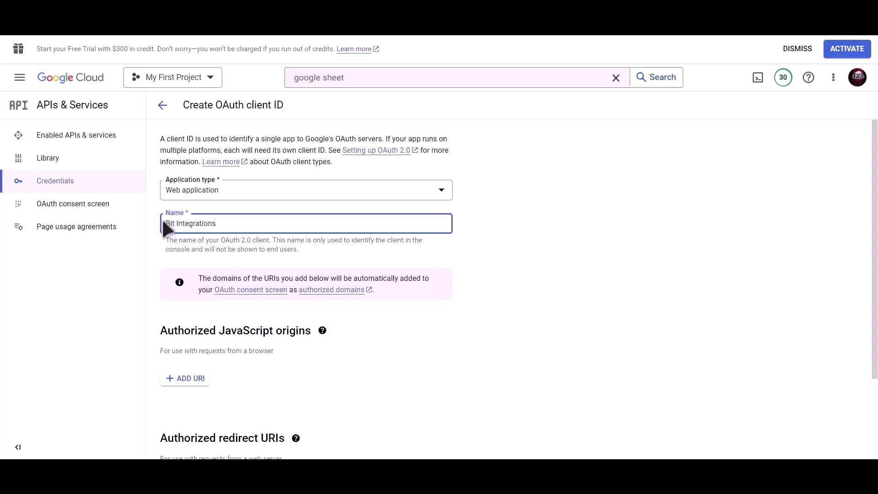
Copy the authorized redirect URI from the Google Sheet integration settings into the OAuth client's authorized redirect URIs and create the client
scroll(308, 237, down, 3)
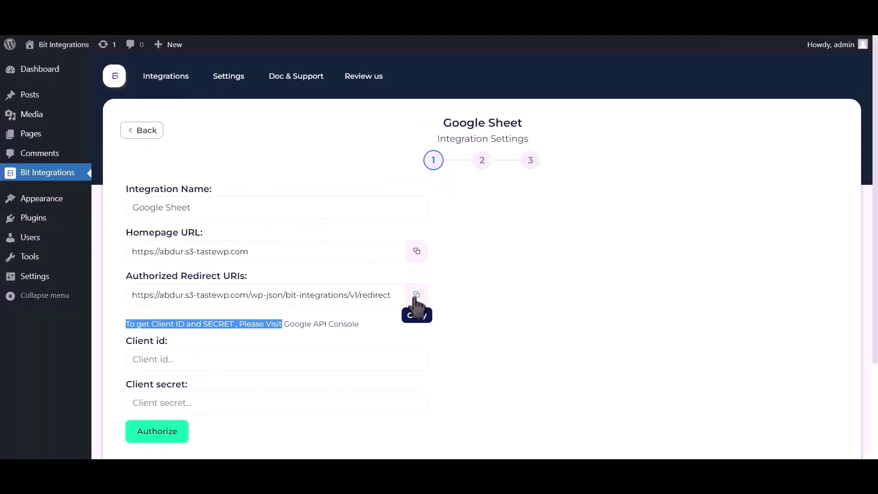
click(416, 295)
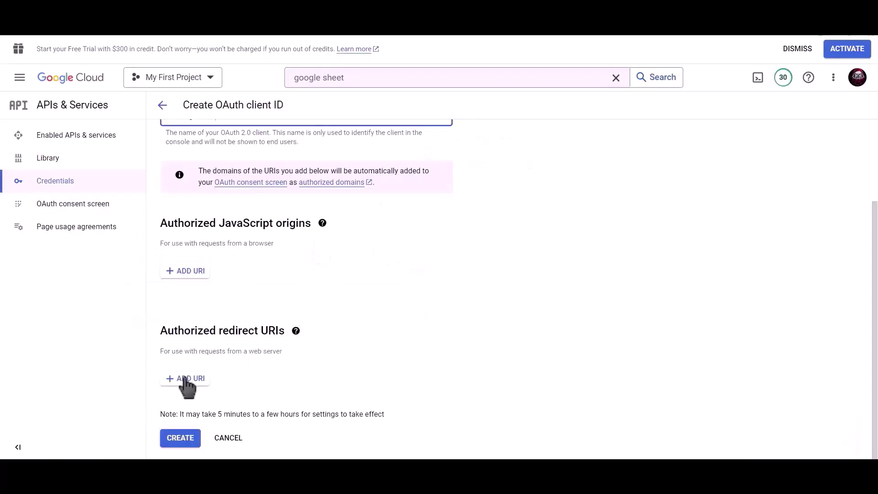
click(187, 382)
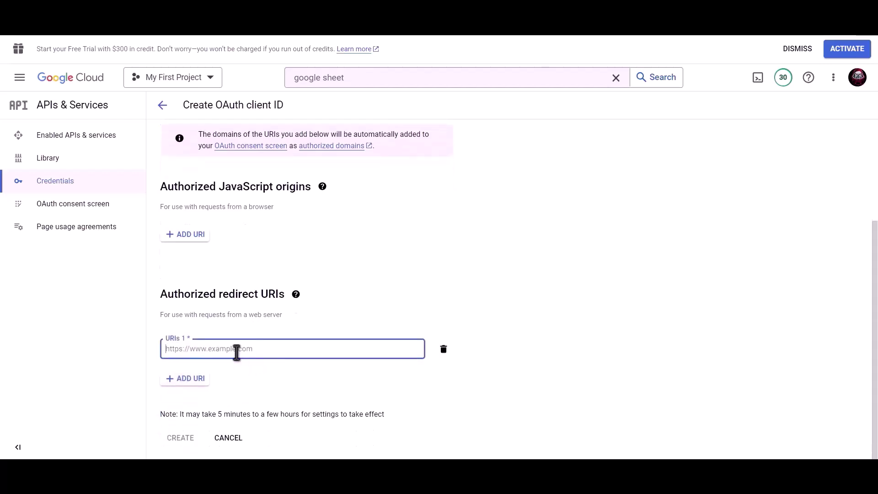
key(ctrl+v)
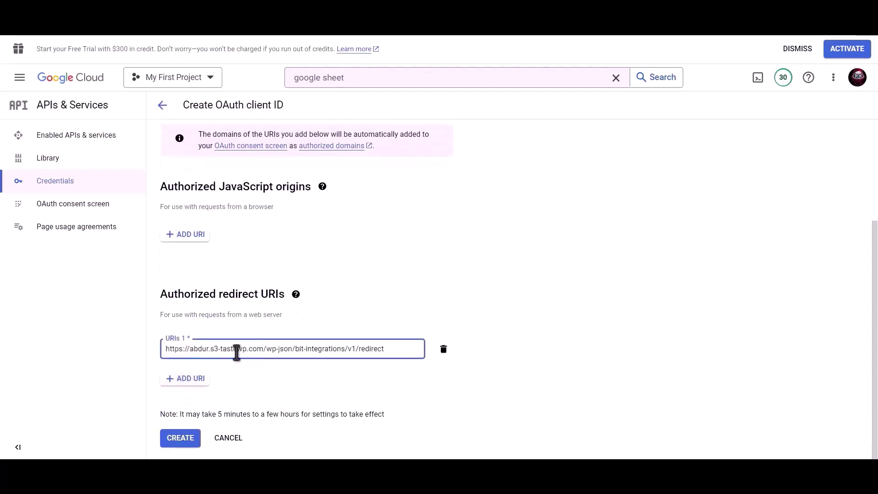
click(180, 441)
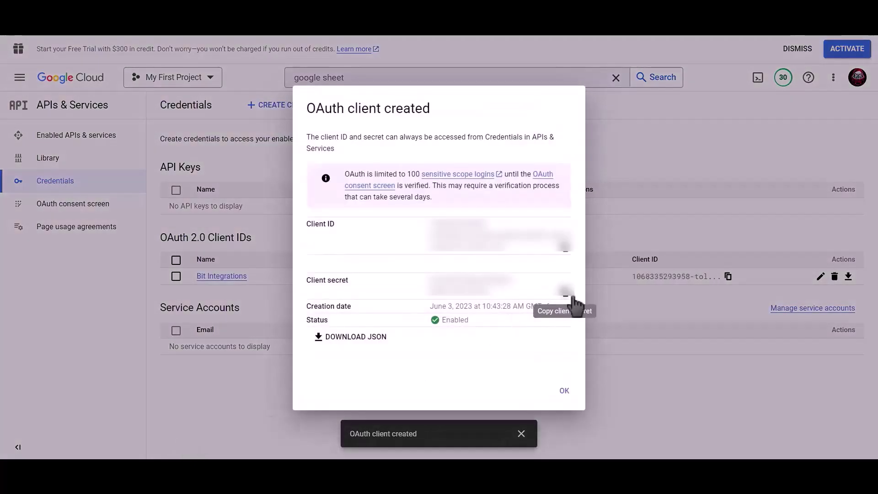
Copy the new OAuth client's ID and paste it into the Client id field of the Google Sheet integration settings
click(567, 250)
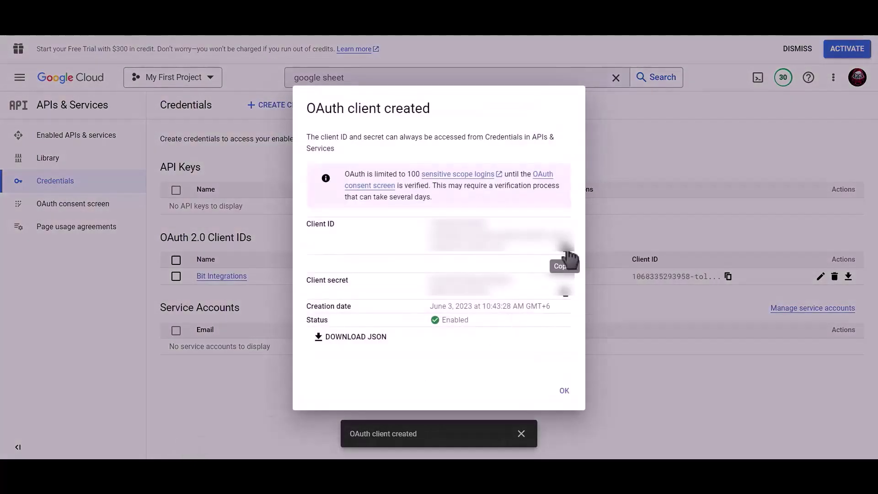
click(232, 36)
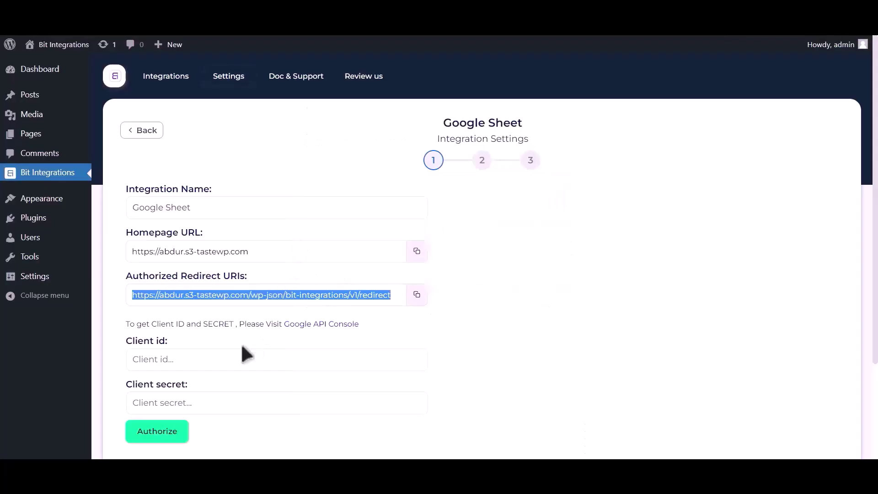
click(217, 358)
key(ctrl+v)
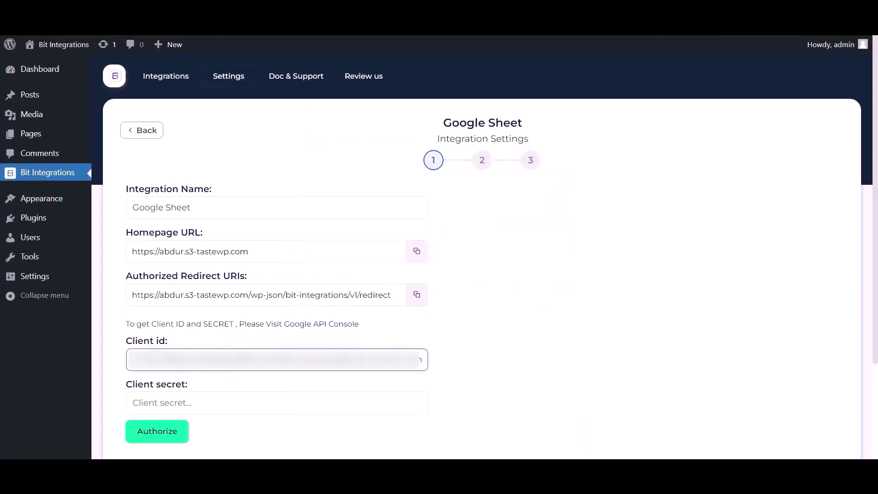
Copy the OAuth client's secret from Google Cloud and paste it into the Client secret field of the Google Sheet integration settings
click(378, 37)
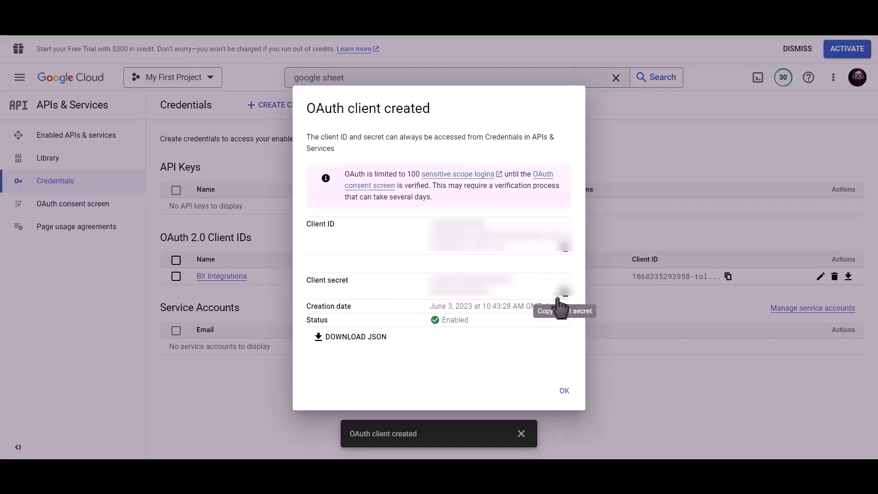
click(565, 295)
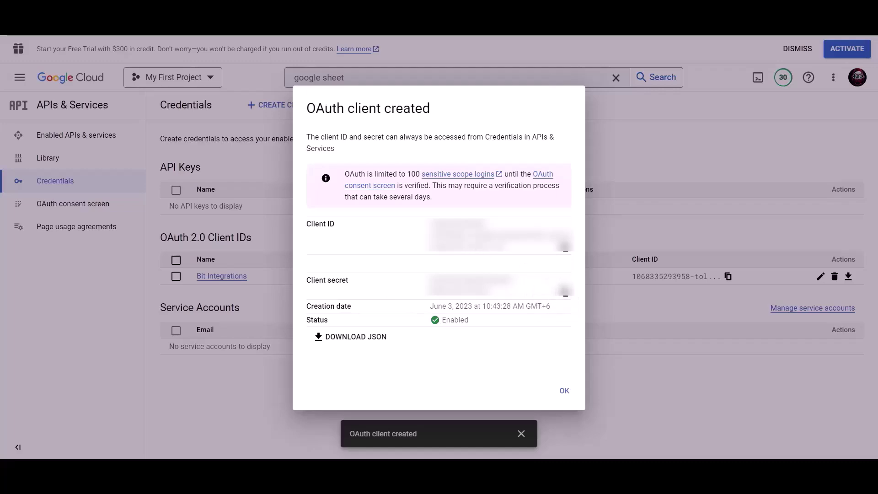
click(228, 37)
click(197, 401)
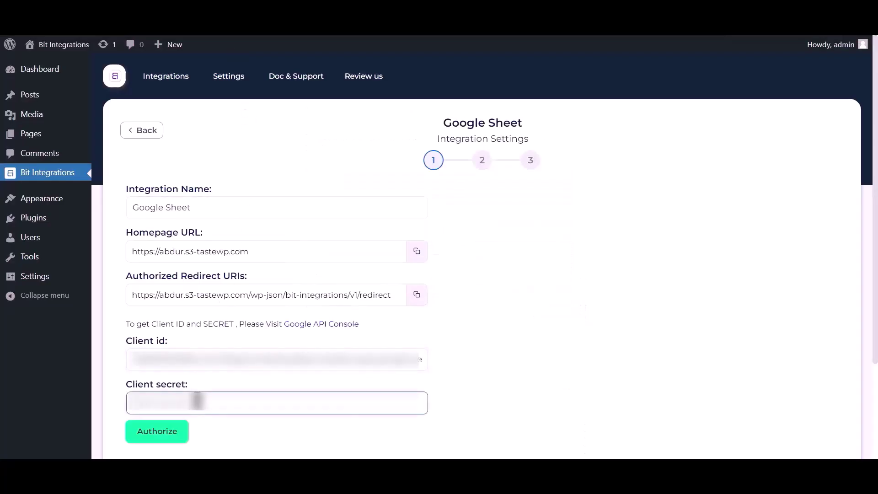
key(ctrl+v)
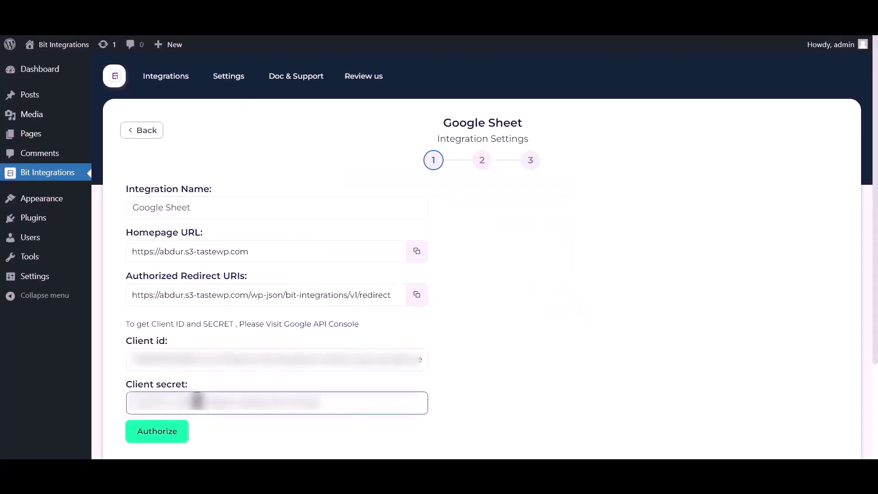
Authorize the integration with the Google account, accepting the unverified app and granting Drive access, and continue to the second integration step
click(162, 432)
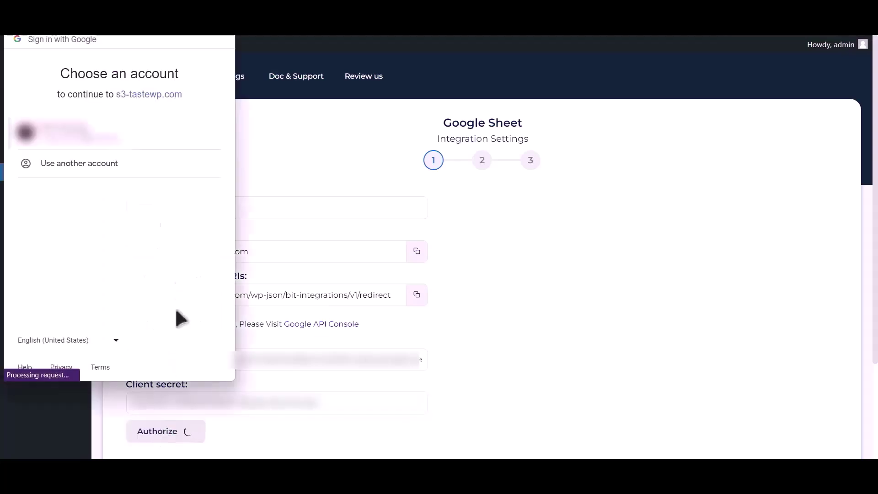
click(108, 137)
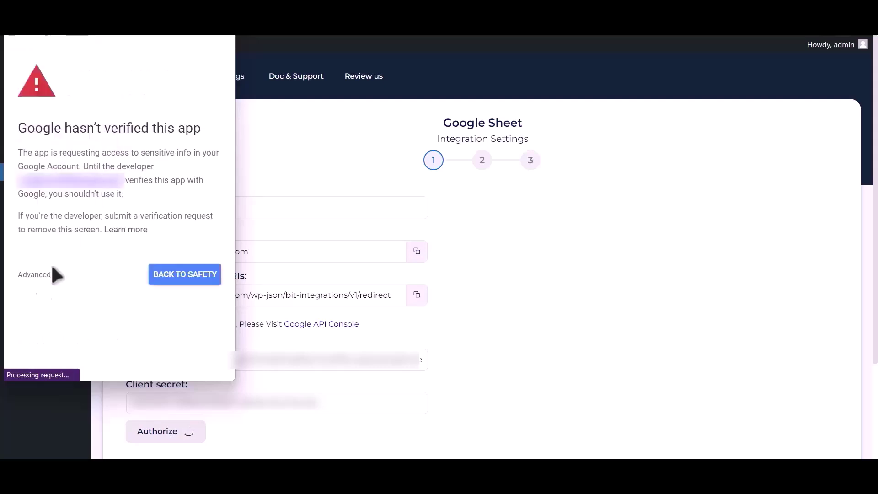
click(36, 275)
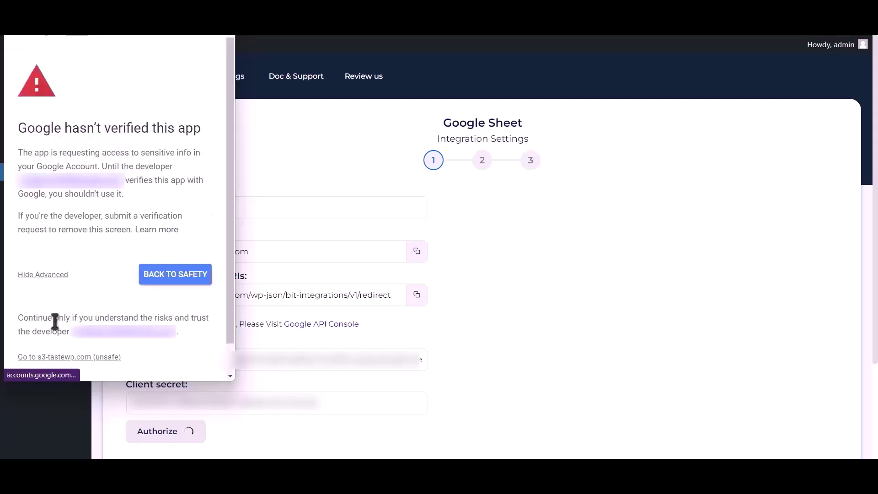
click(67, 357)
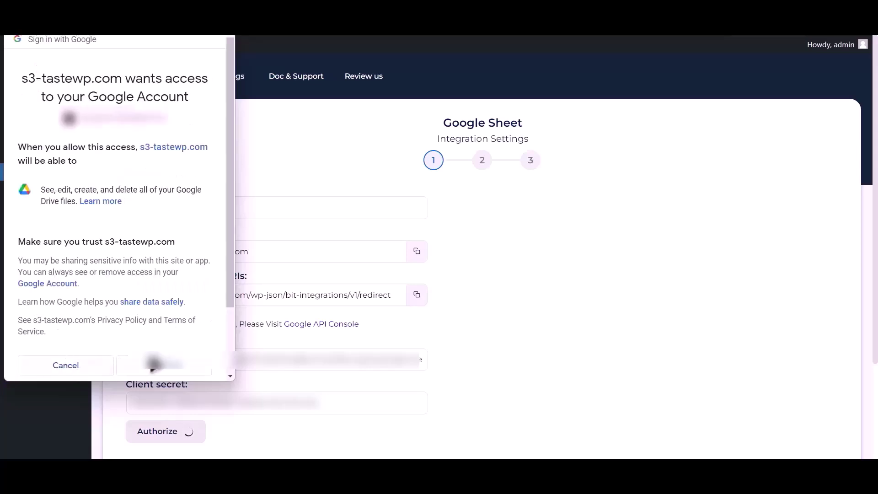
click(164, 365)
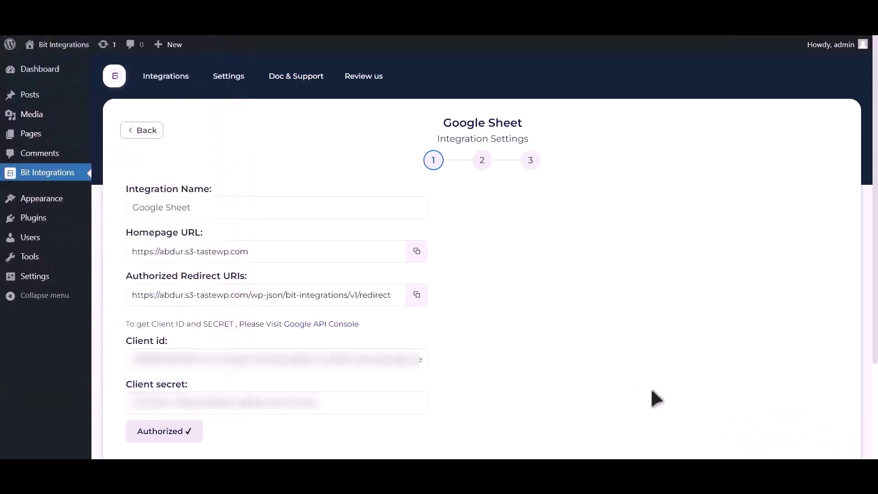
scroll(636, 329, down, 3)
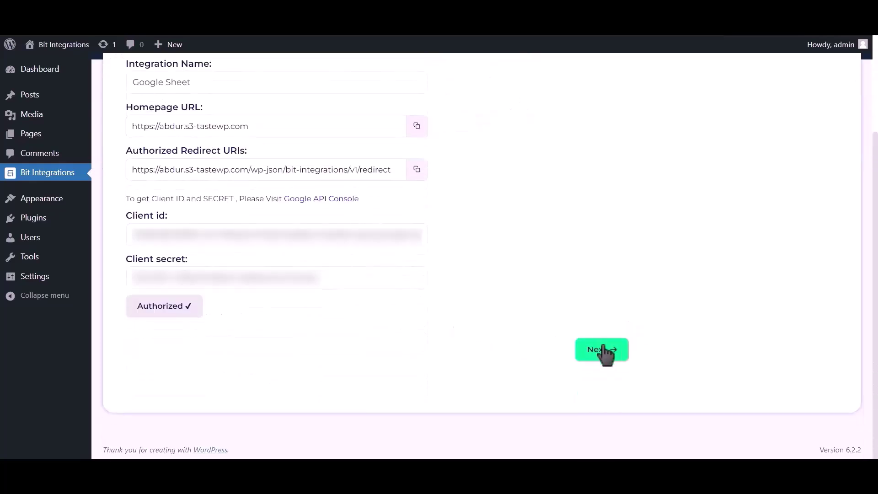
click(603, 351)
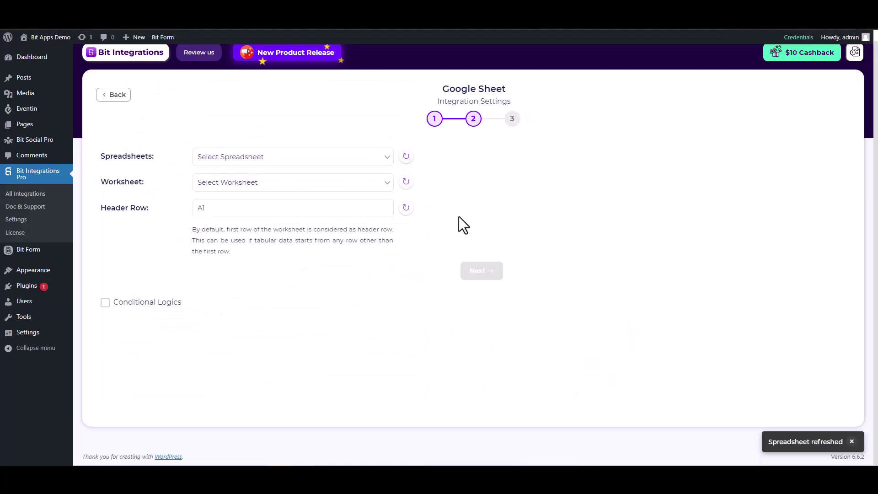
Choose the Event Management Sheets spreadsheet and its Sheet1 worksheet as the integration's destination
click(313, 157)
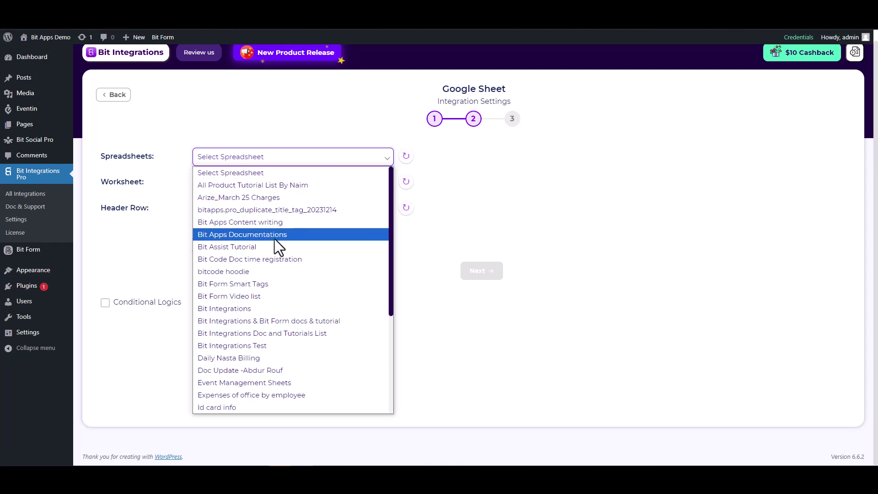
scroll(274, 246, down, 4)
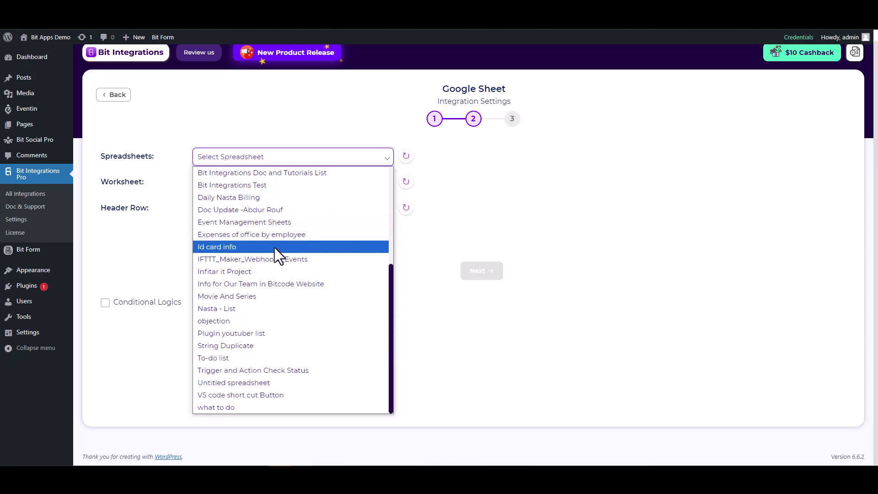
click(263, 222)
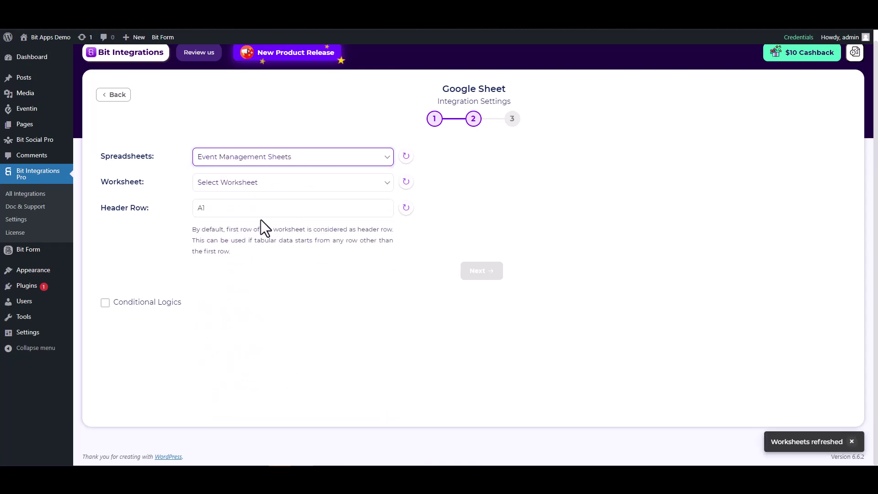
click(276, 184)
click(257, 210)
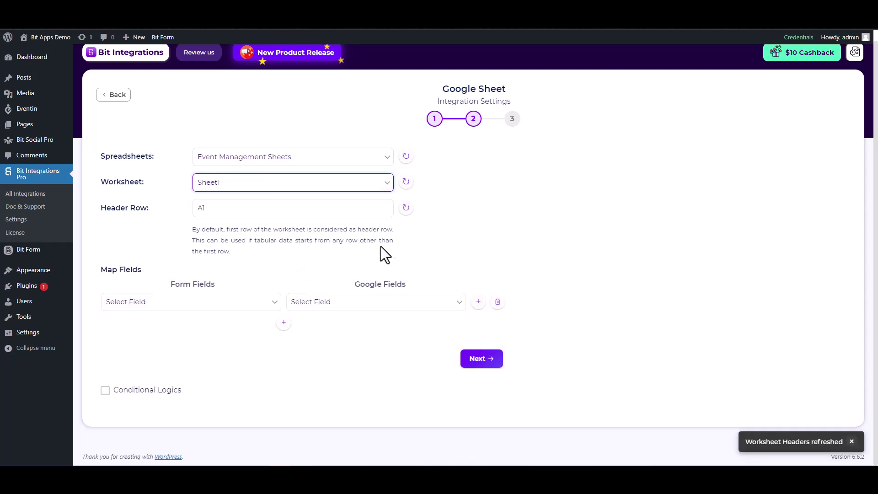
Map the Event Title form field to the Event Title column and the Address form field to the Event Address column
click(313, 304)
click(309, 331)
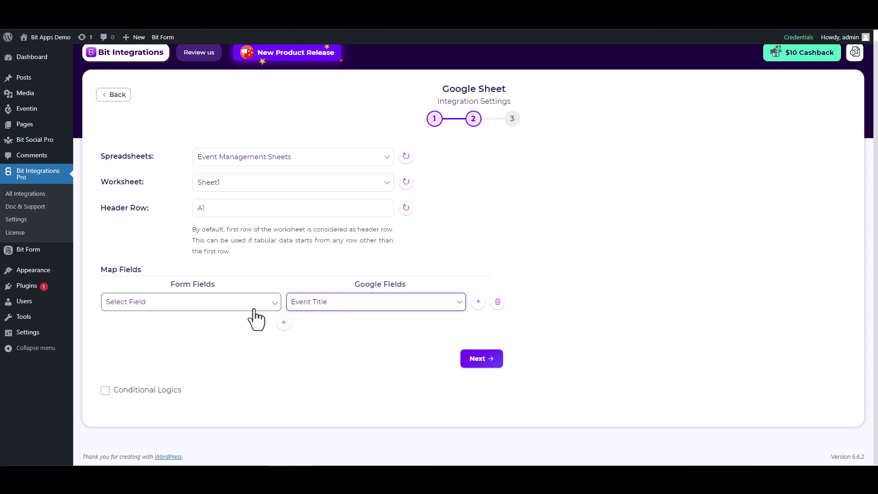
click(251, 307)
click(145, 70)
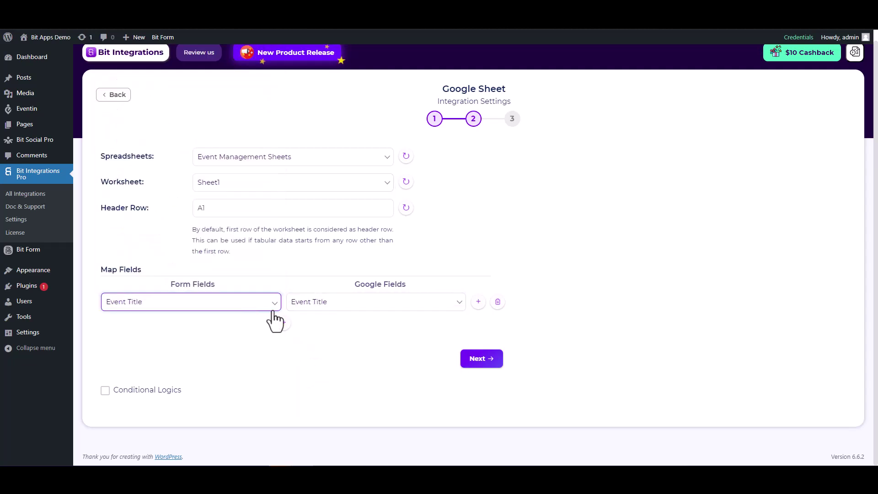
click(284, 322)
click(319, 326)
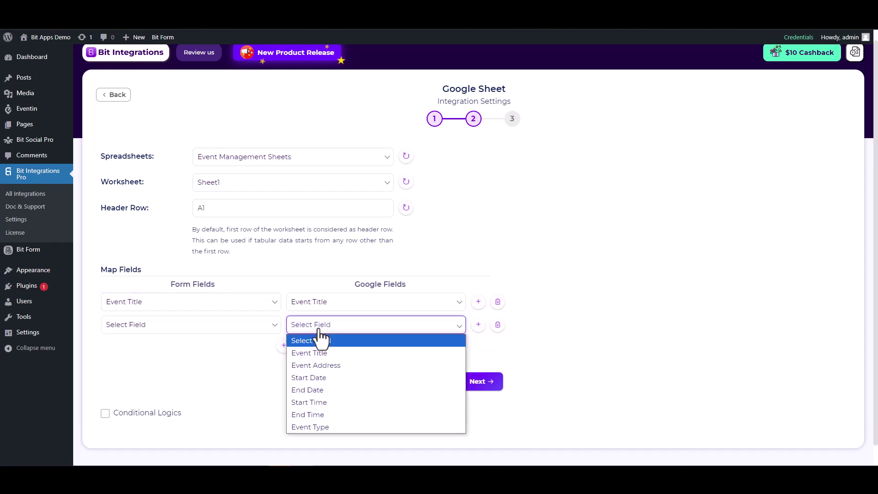
click(316, 365)
click(249, 329)
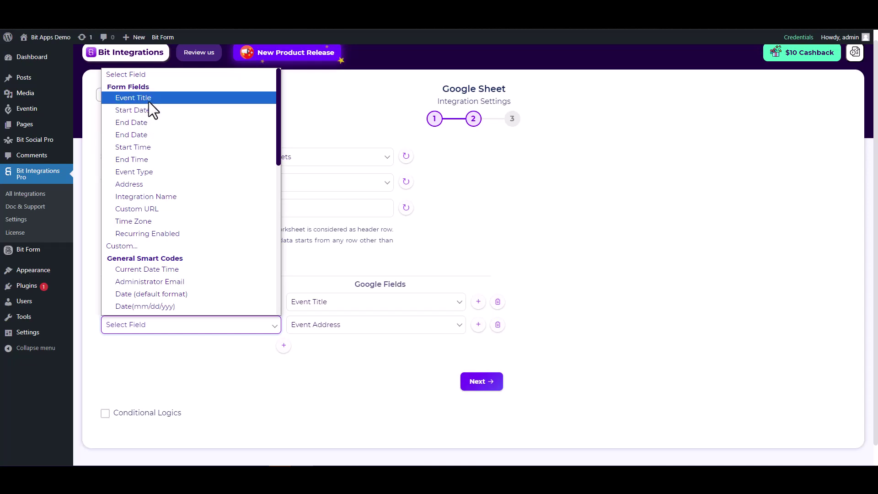
click(144, 185)
Add two mapping rows linking the Start Date and End Date form fields to the matching Google fields
scroll(284, 335, down, 1)
click(283, 324)
click(309, 336)
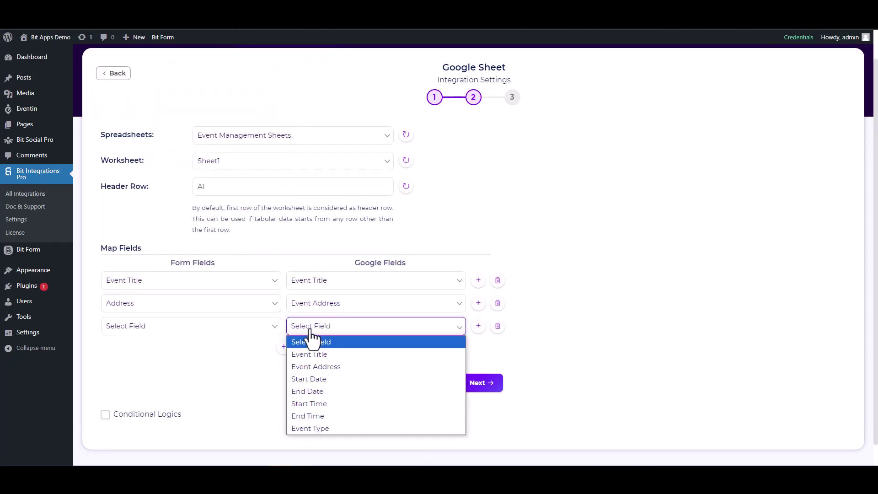
click(311, 380)
click(236, 331)
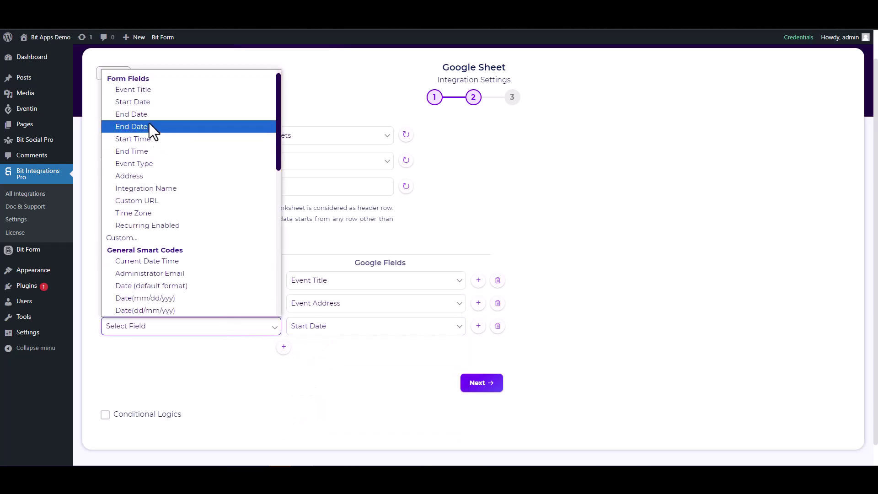
click(146, 111)
click(283, 346)
click(299, 354)
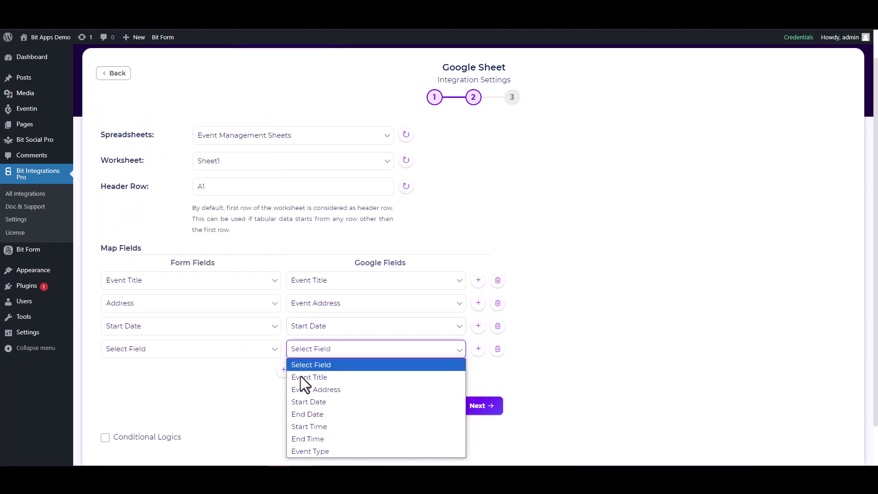
click(304, 415)
click(253, 353)
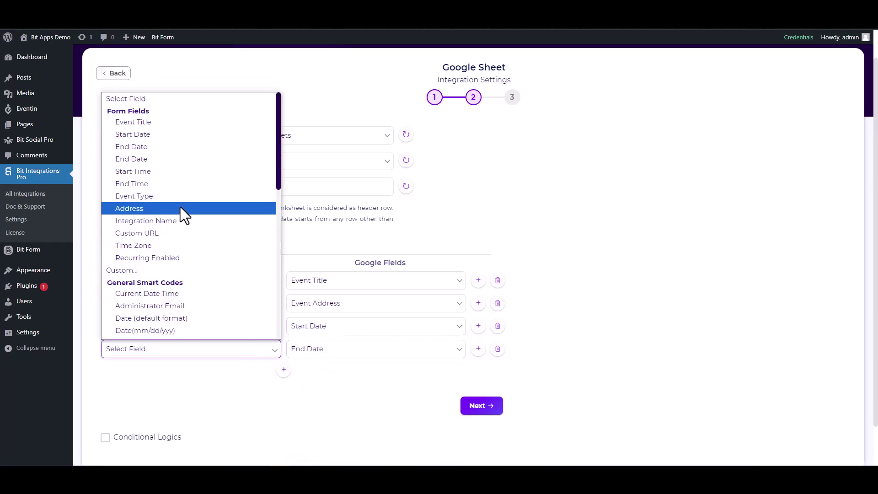
click(137, 159)
Add two mapping rows linking the Start Time and End Time form fields to the matching Google fields
scroll(237, 306, down, 1)
click(284, 323)
click(316, 339)
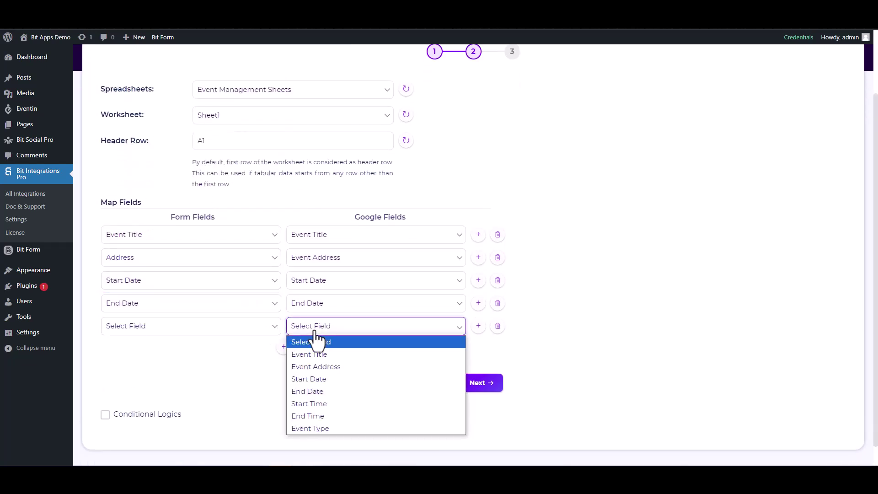
click(311, 402)
click(238, 327)
click(147, 148)
click(283, 346)
click(320, 349)
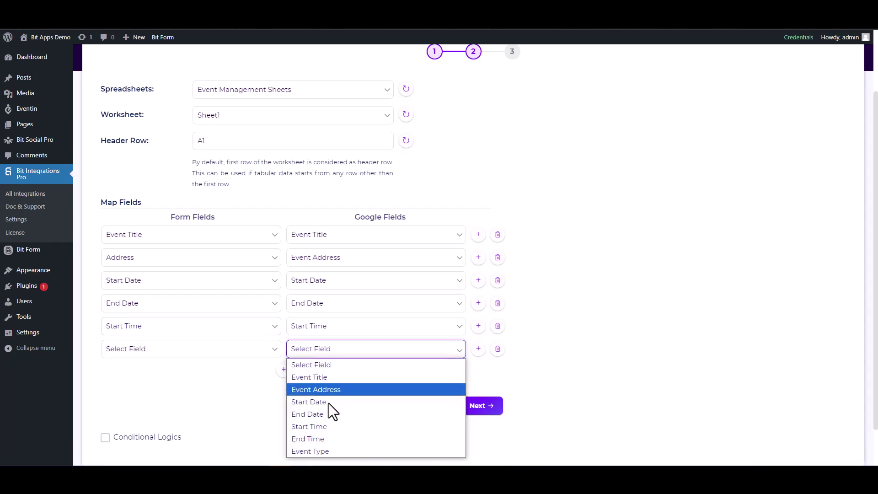
click(314, 437)
click(248, 355)
click(159, 174)
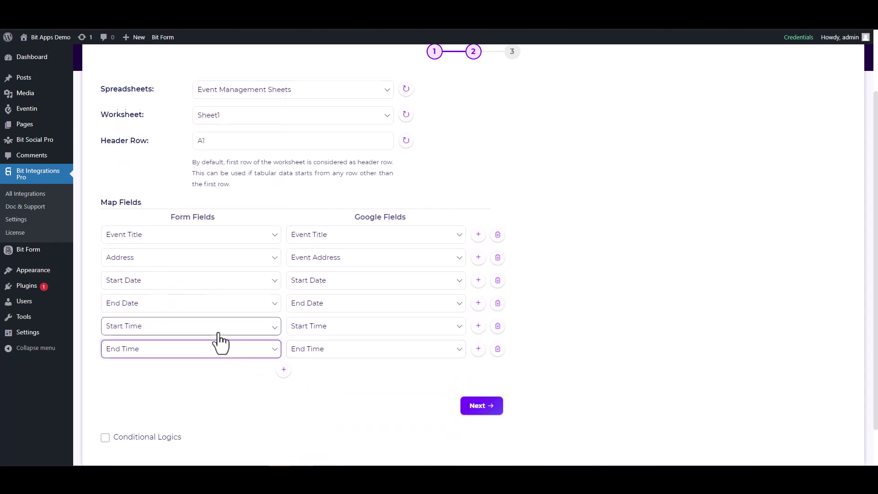
Add a mapping row linking the Event Type form field to the Event Type Google field
scroll(216, 343, down, 1)
click(283, 323)
click(320, 325)
click(305, 427)
click(249, 330)
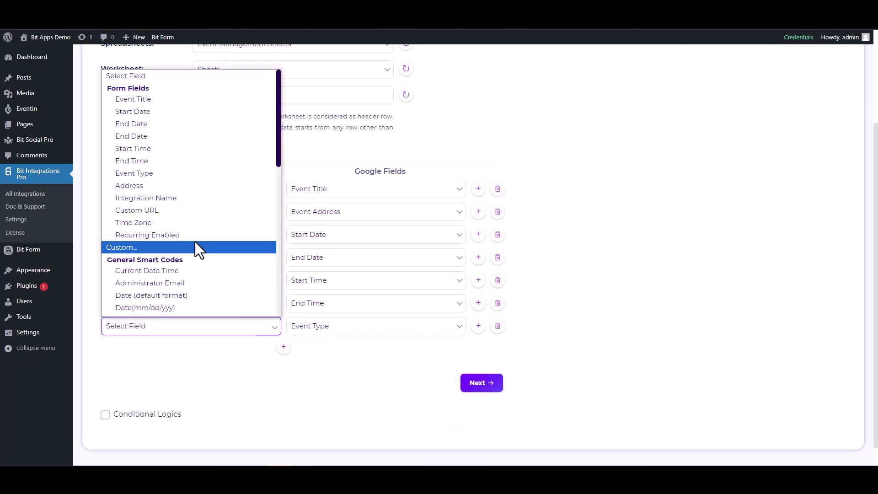
click(137, 174)
scroll(256, 278, down, 1)
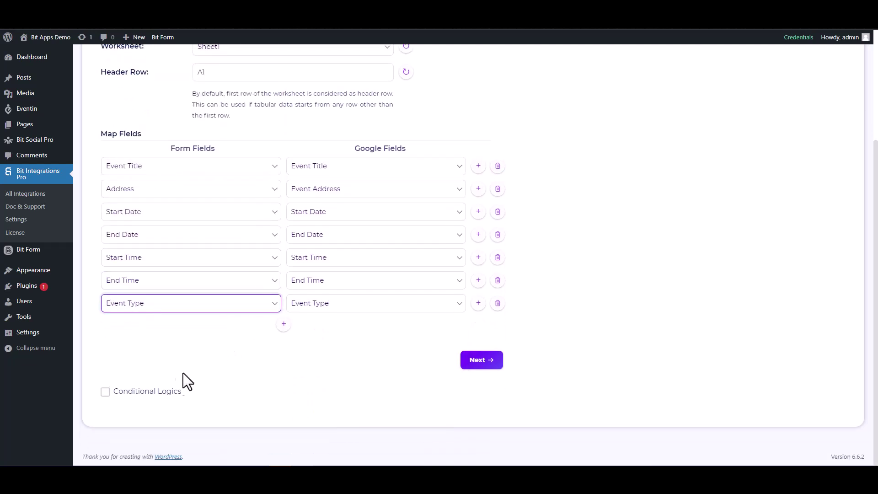
click(106, 391)
scroll(190, 330, down, 2)
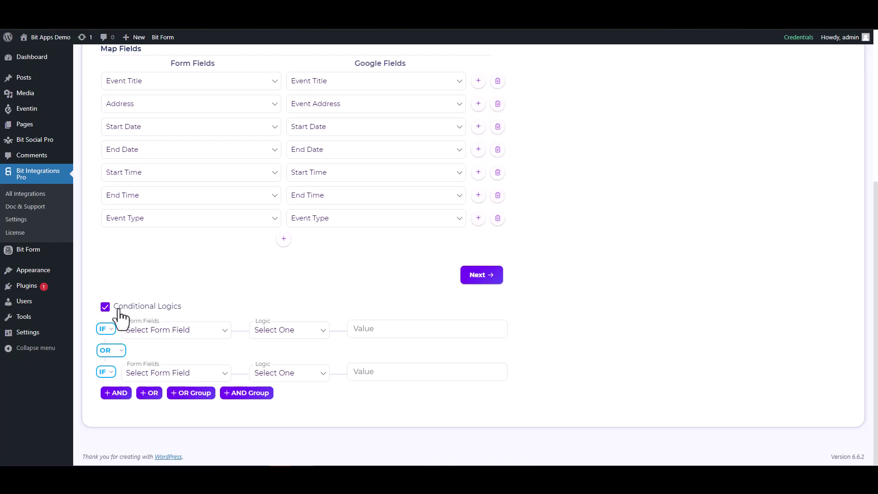
click(106, 307)
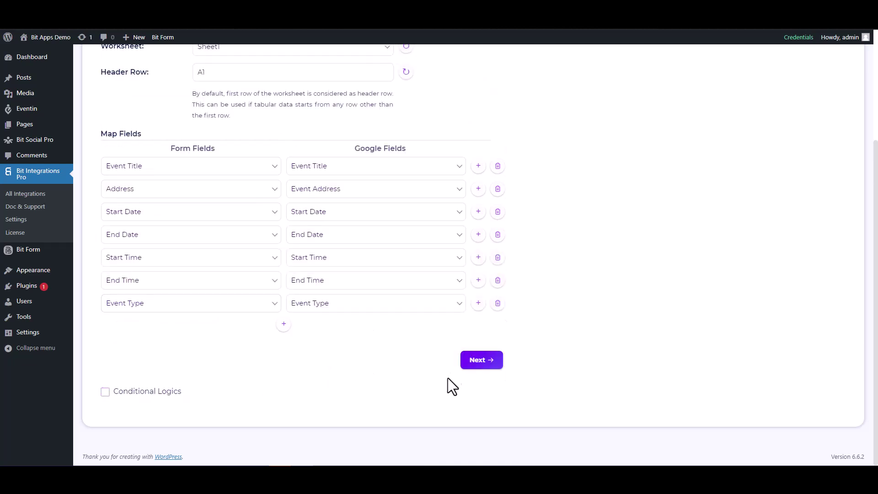
Accept the field mapping and continue to the final step of the Google Sheet integration
click(473, 364)
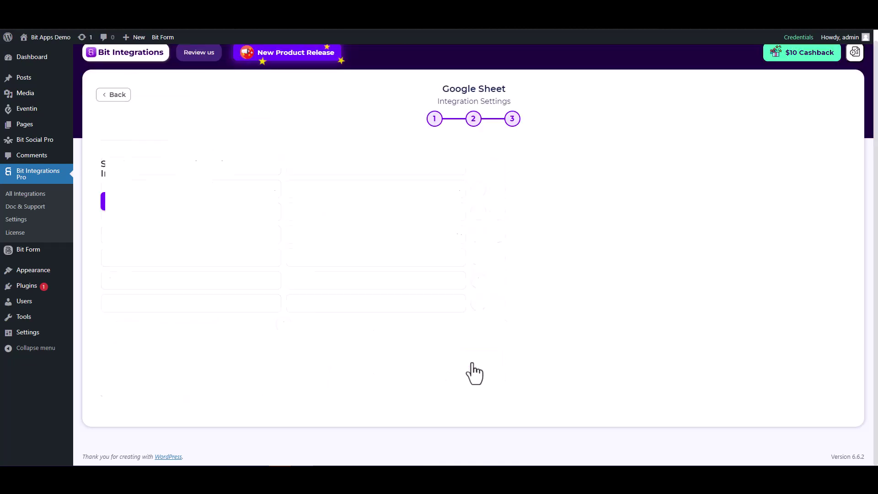
Start a new event in Eventin and title it Bit Integrations
click(467, 196)
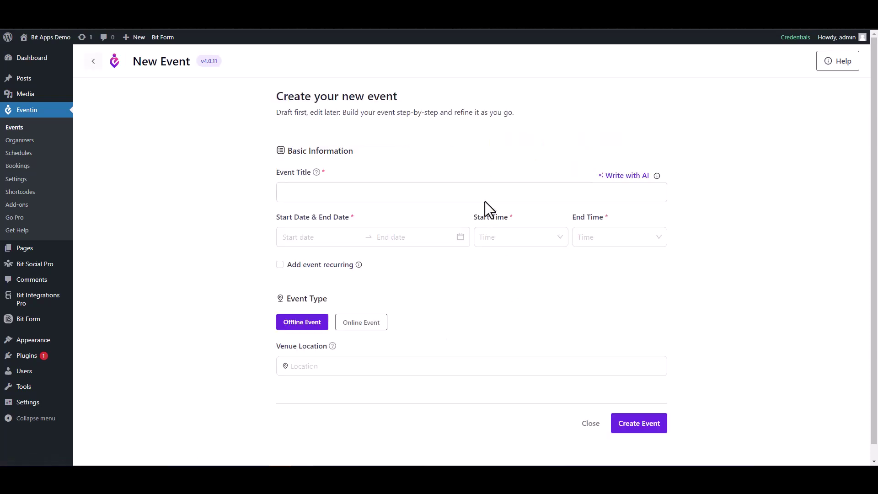
click(483, 192)
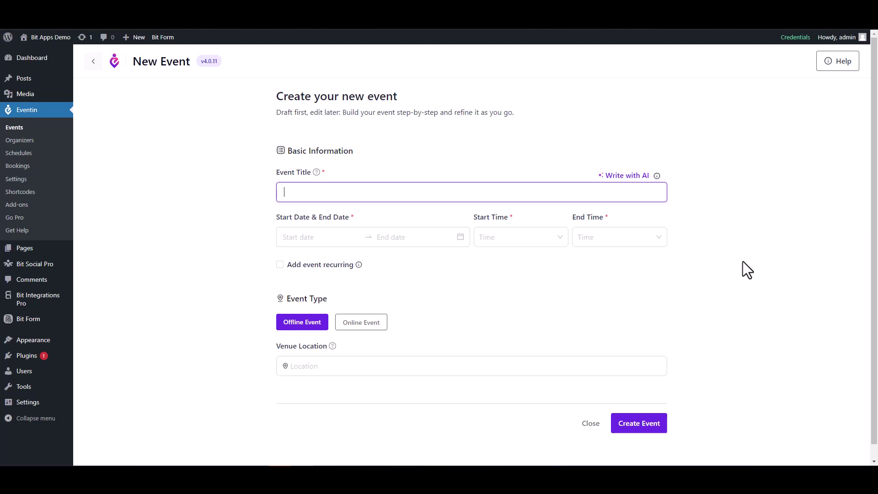
text(Bit Integrations)
Set the event's date range from October 15, 2024 to October 26, 2024
click(316, 237)
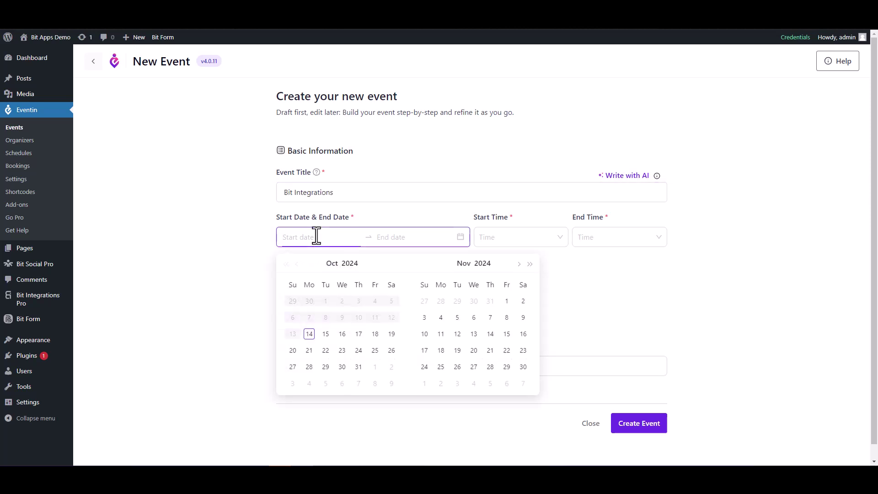
click(325, 337)
click(327, 338)
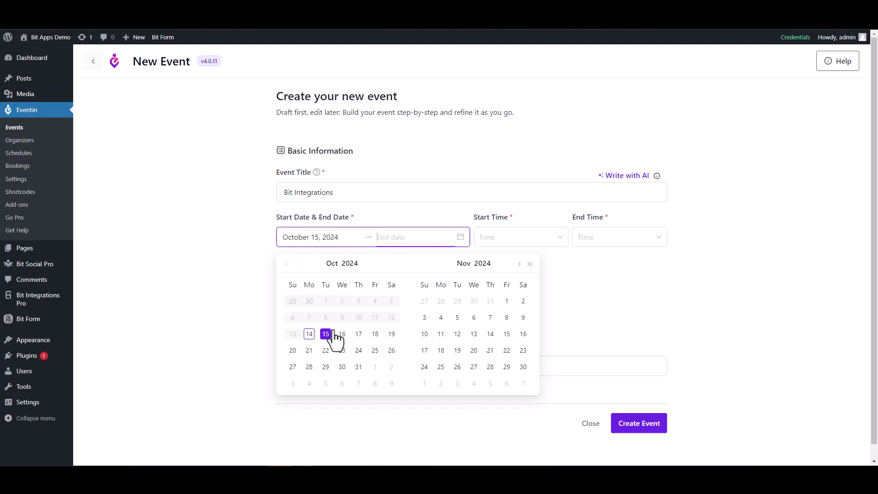
click(391, 351)
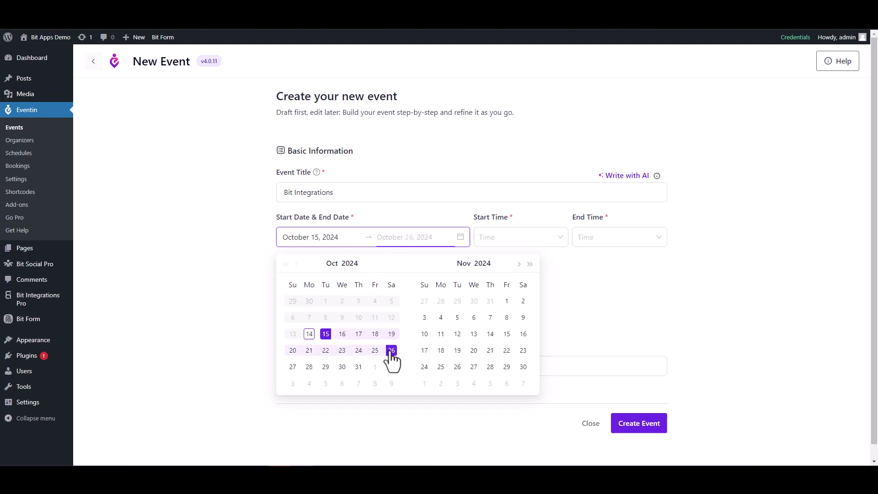
Set the event's start time to 10:30 am
click(499, 238)
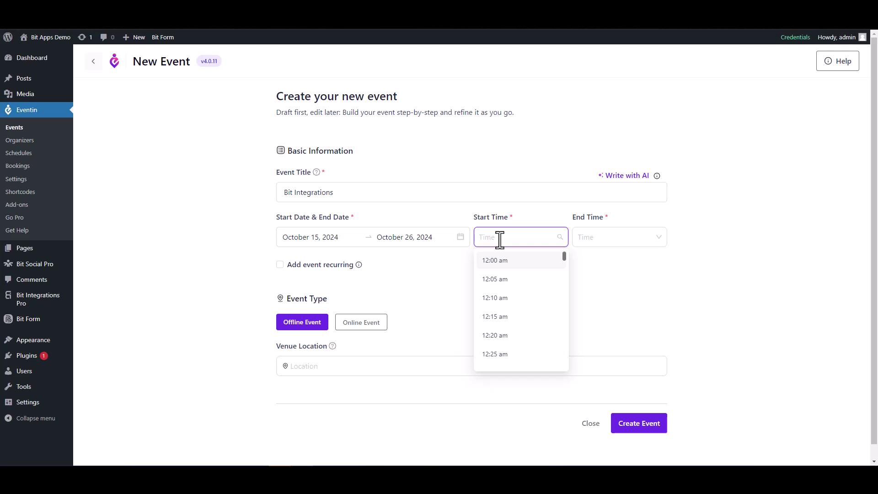
scroll(505, 302, down, 8)
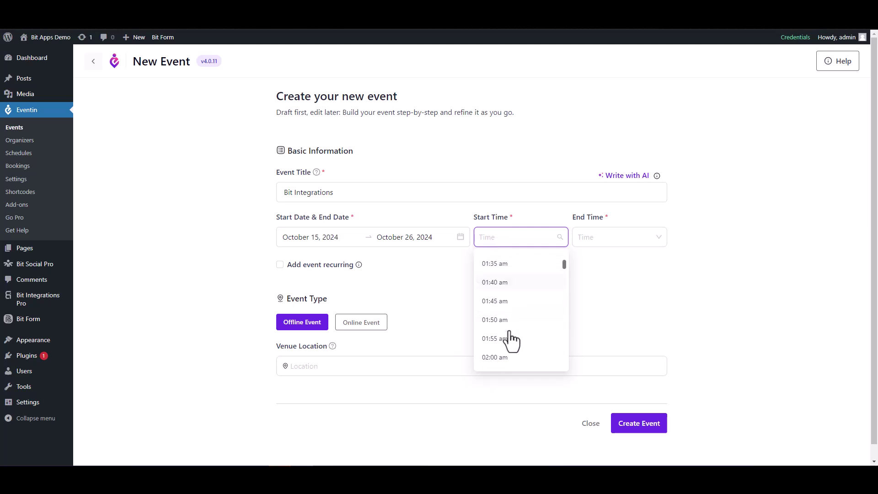
scroll(510, 336, down, 12)
scroll(512, 341, down, 20)
scroll(511, 341, down, 1)
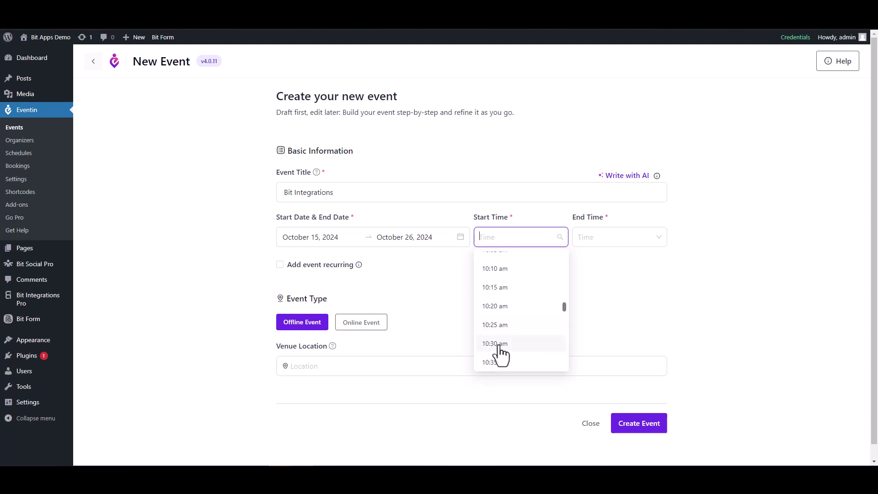
click(500, 348)
Set the end time to 12:30 am and create the offline event with Dhaka,Bangladesh as the venue location
click(584, 237)
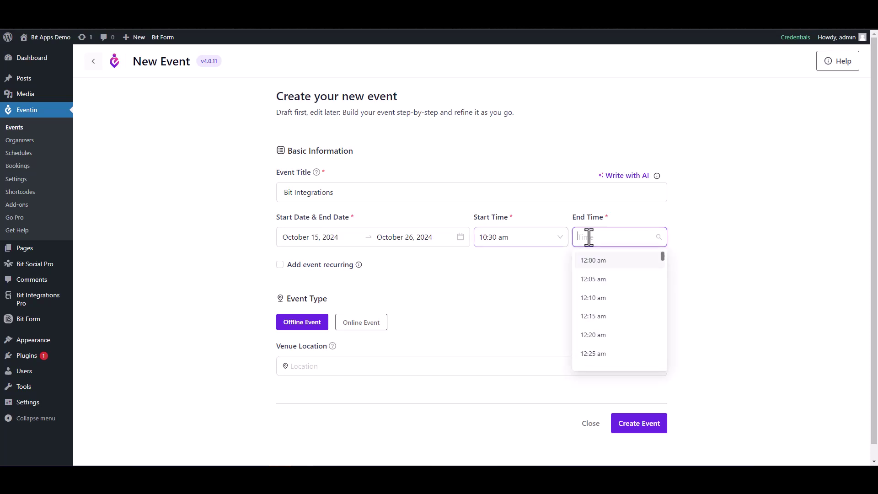
scroll(600, 301, down, 1)
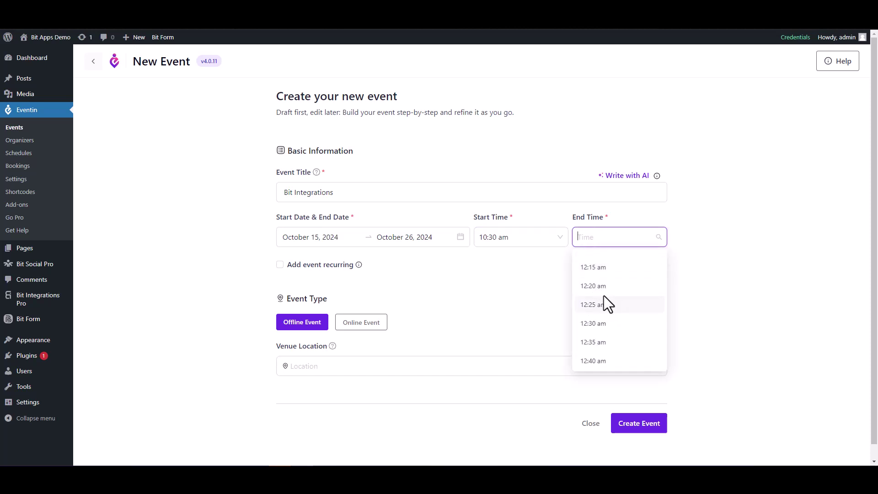
click(595, 323)
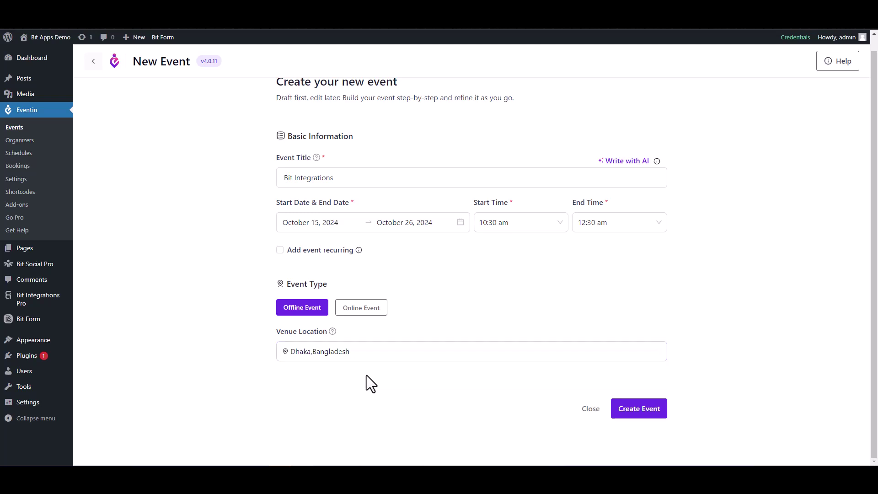
click(652, 416)
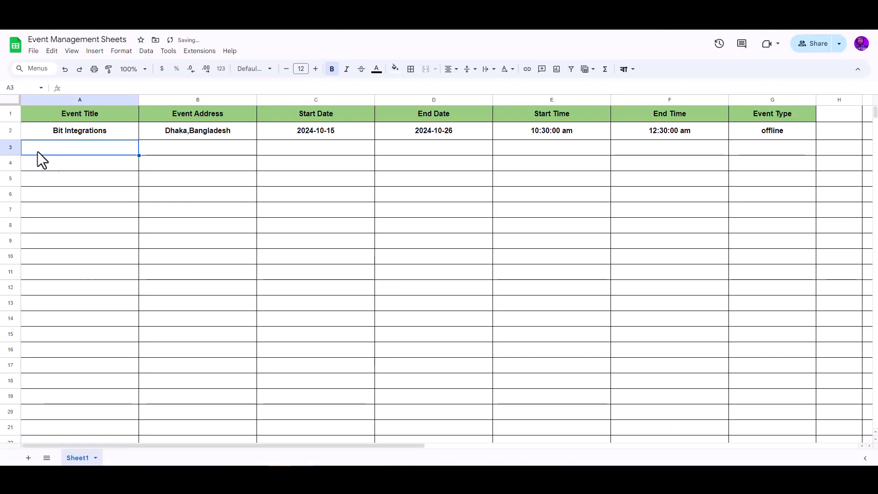
In the Event Management Sheets spreadsheet in Google Sheets, select row 2 to check the data sent for the new event
click(73, 168)
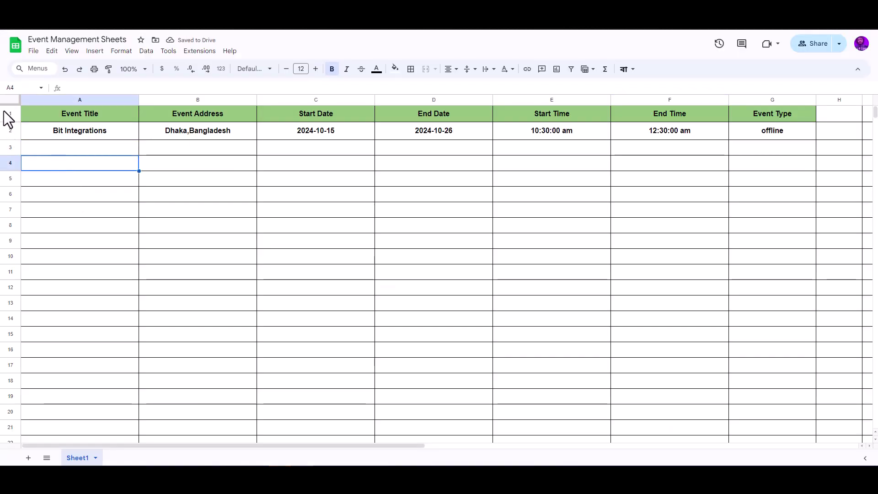
click(10, 132)
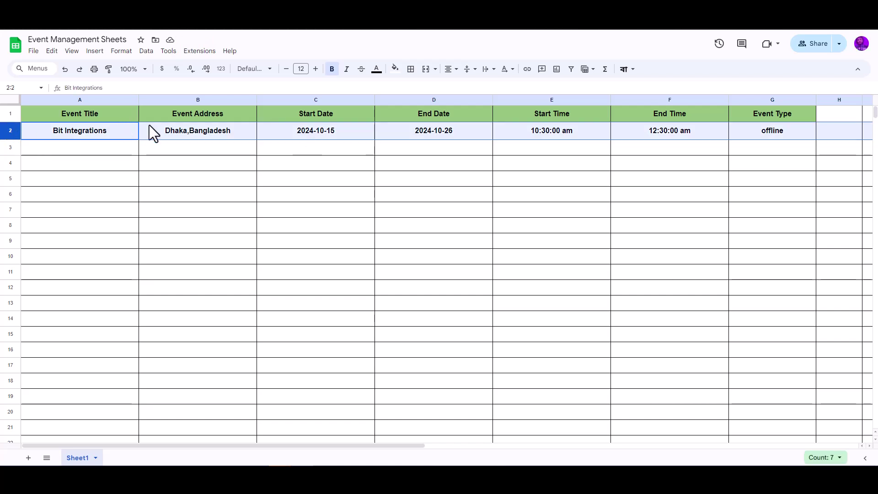